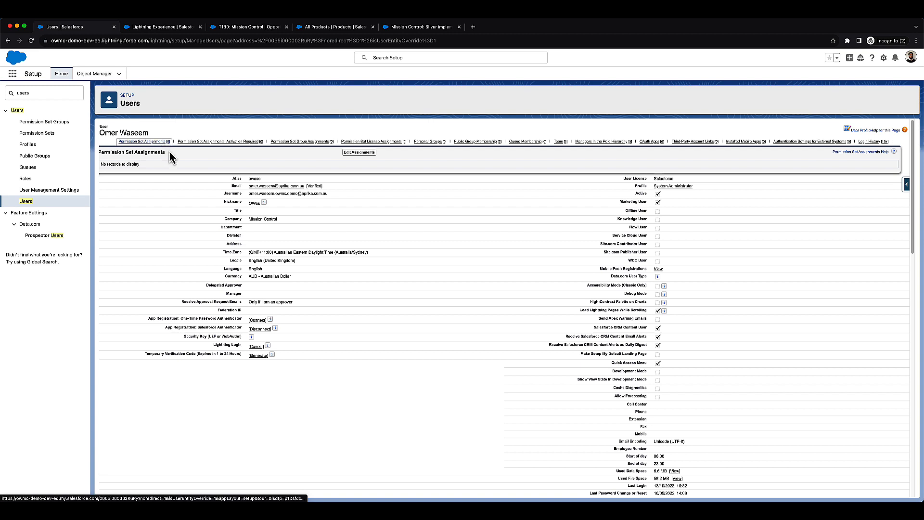
Edit the user's permission set assignments and enable the Mission Control Full permission set.
click(359, 152)
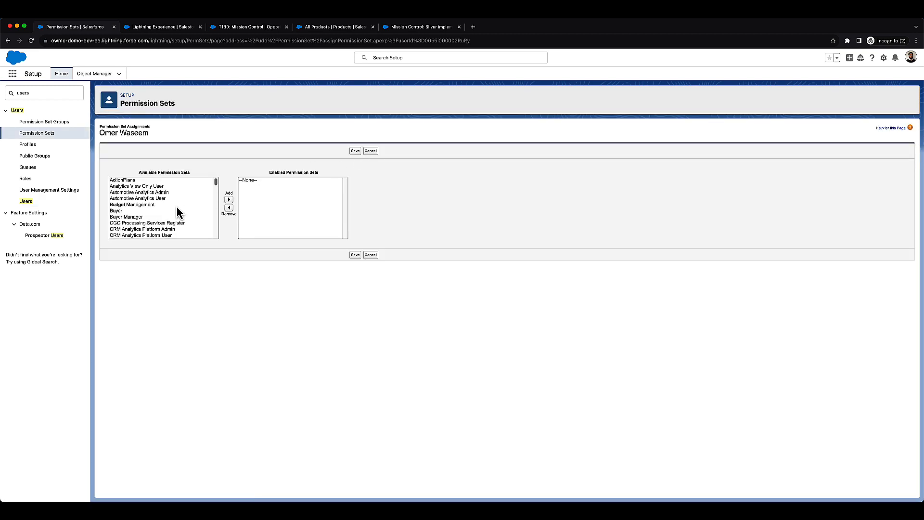
scroll(177, 208, down, 15)
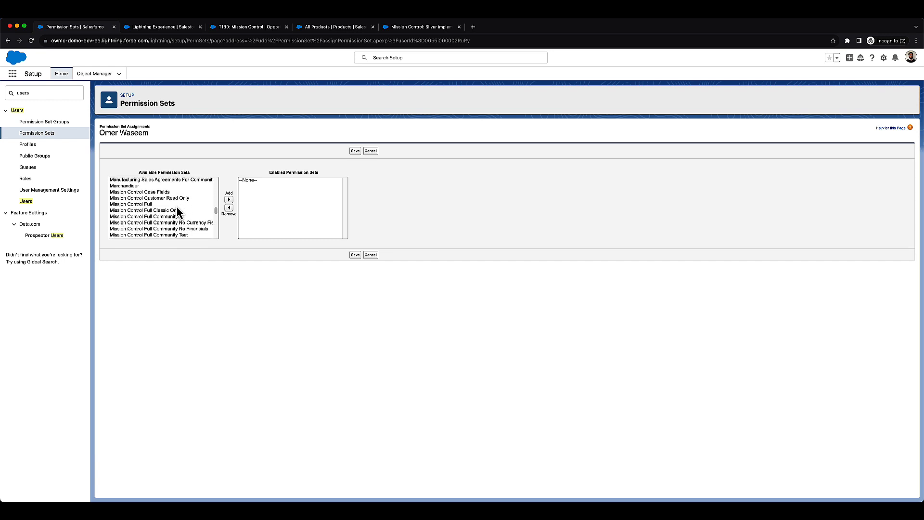
click(149, 204)
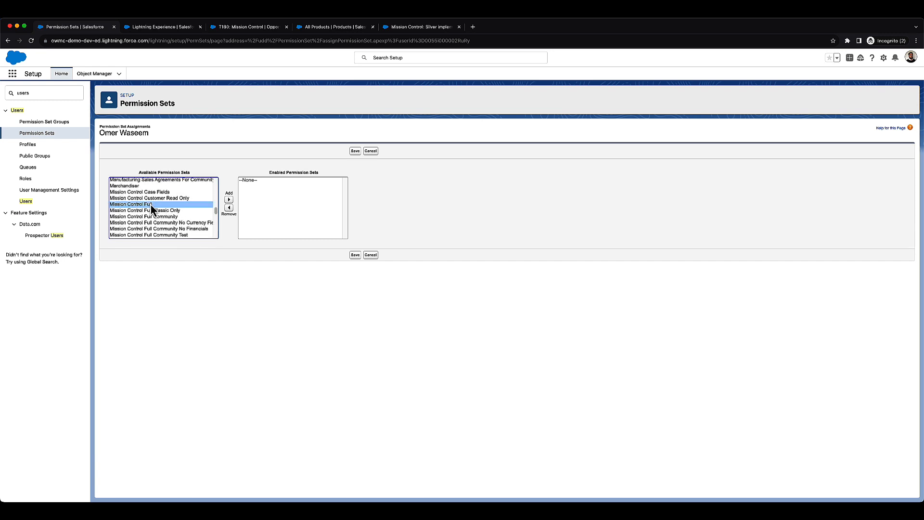
click(230, 201)
click(264, 211)
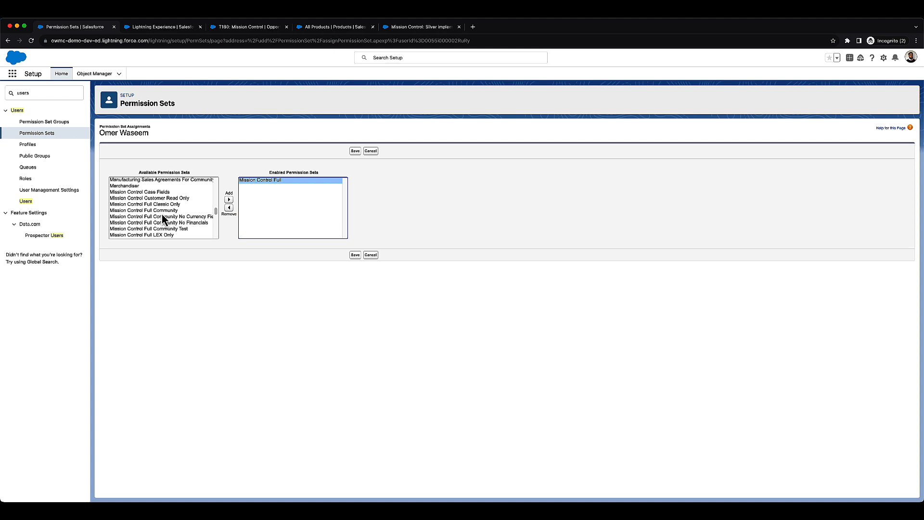
Enable the Mission Control Opportunity & Product Fields permission set and save the user's assignments.
scroll(163, 219, down, 5)
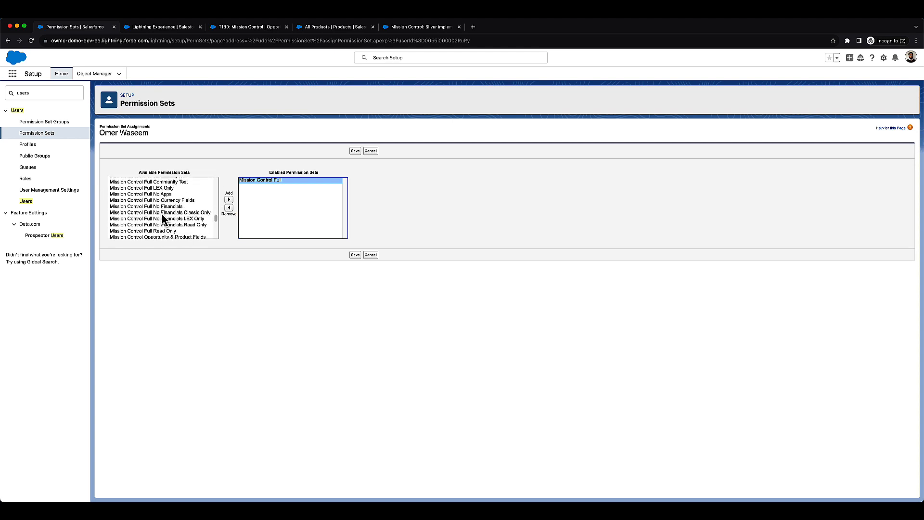
click(158, 210)
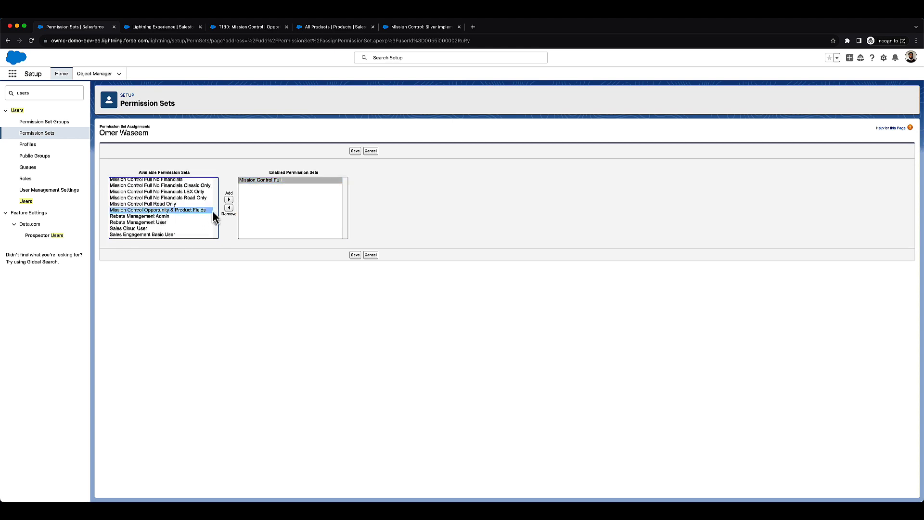
click(230, 200)
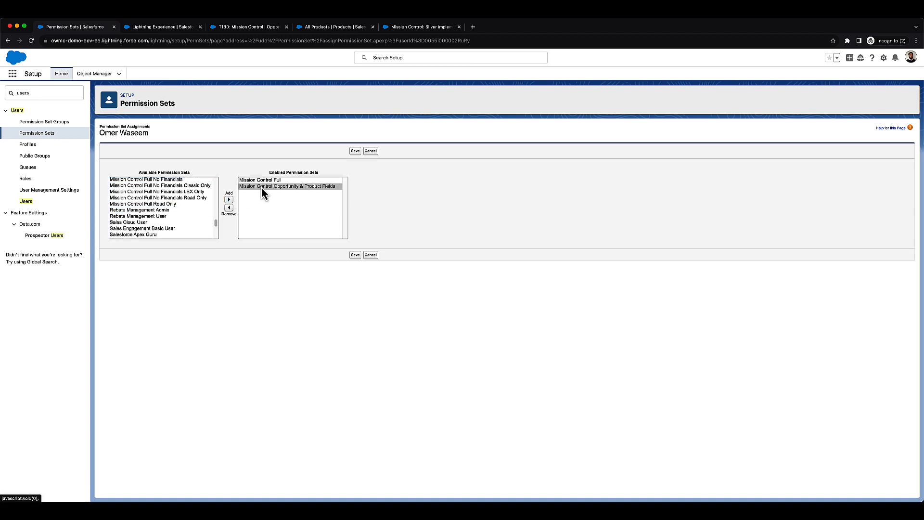
click(289, 201)
click(355, 254)
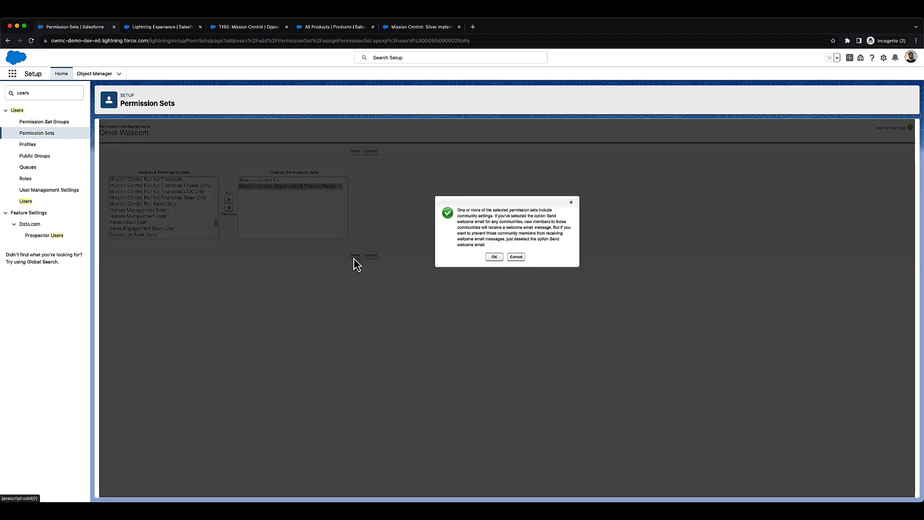
click(492, 256)
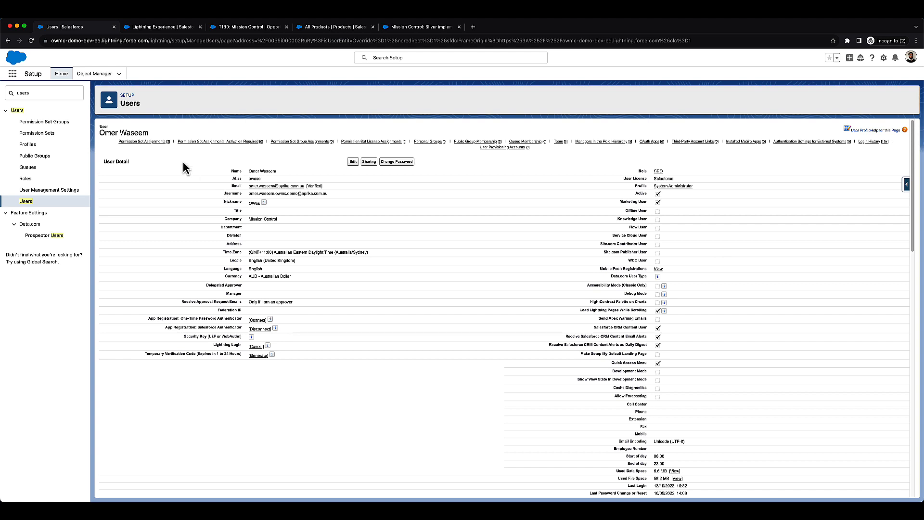
Find the Opportunity and Product objects in Object Manager and open each one in its own new browser tab.
click(98, 74)
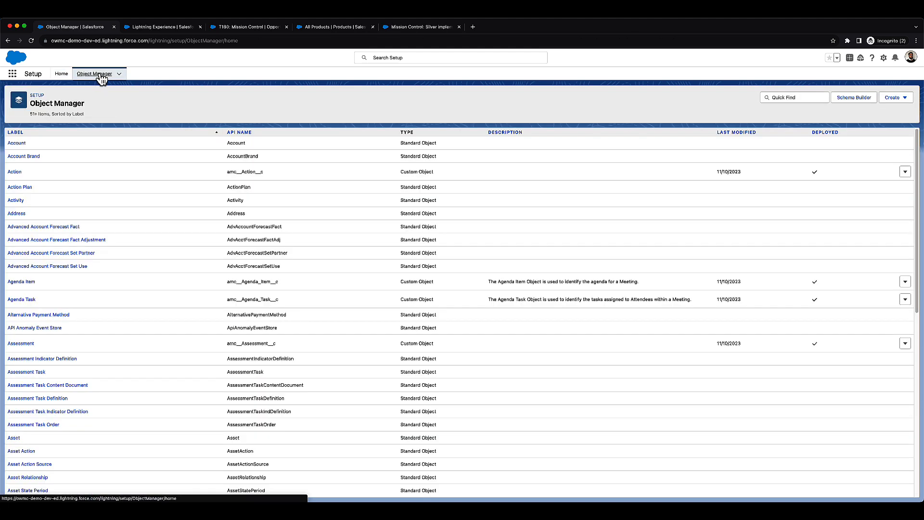
click(781, 96)
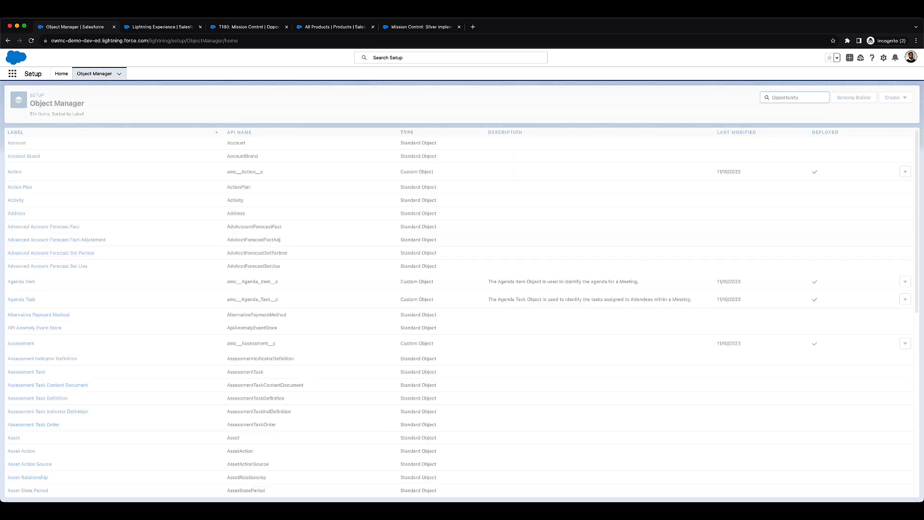
super+click(19, 144)
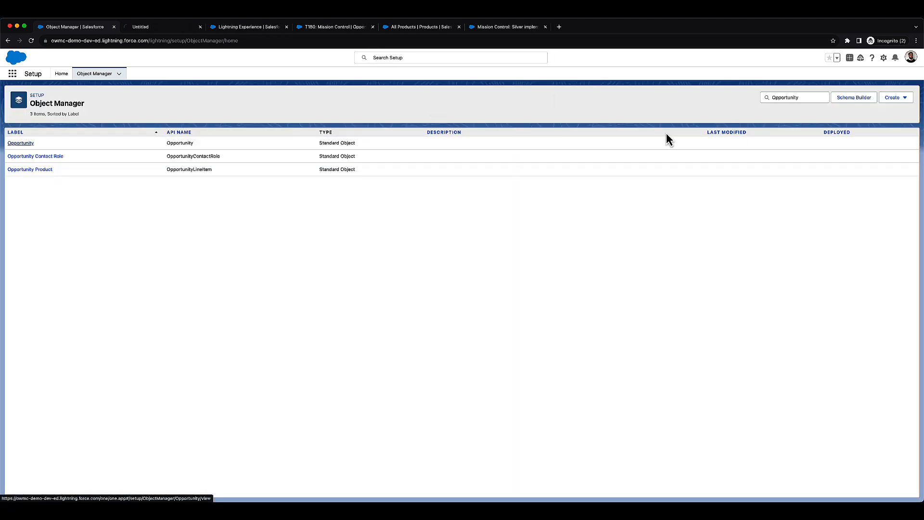
double_click(785, 98)
text(Product)
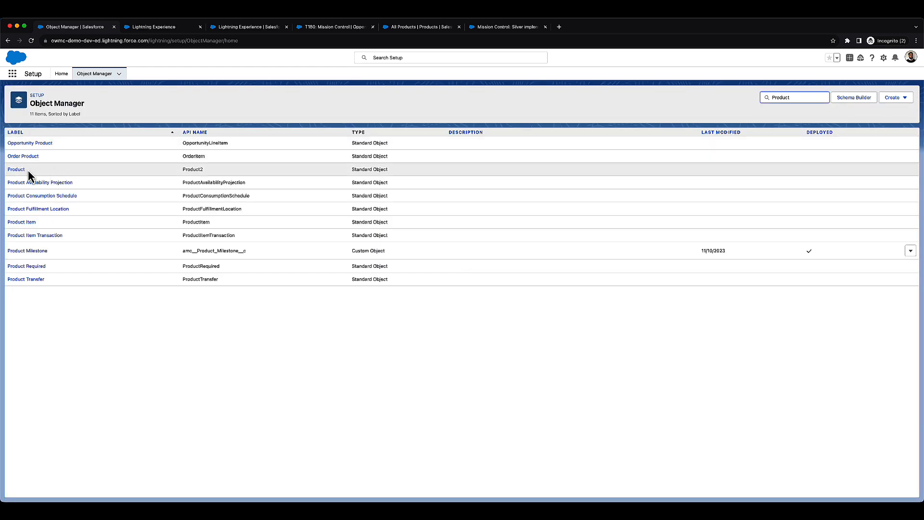
super+click(23, 172)
Open the Opportunity Layout page layout of the Opportunity object for editing.
click(158, 27)
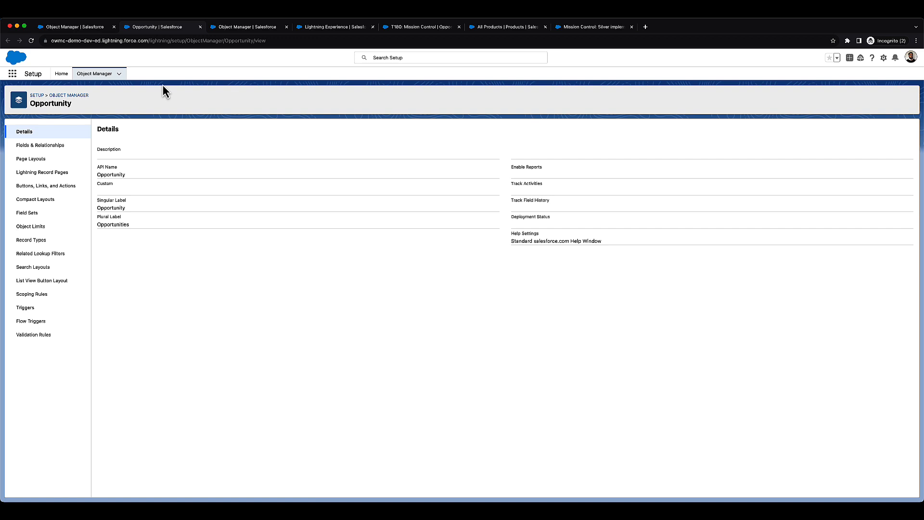
click(52, 158)
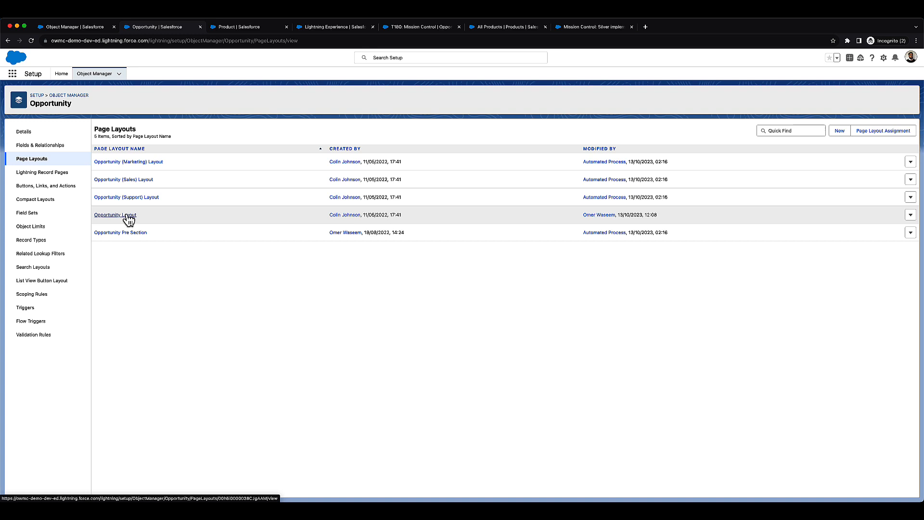
click(126, 215)
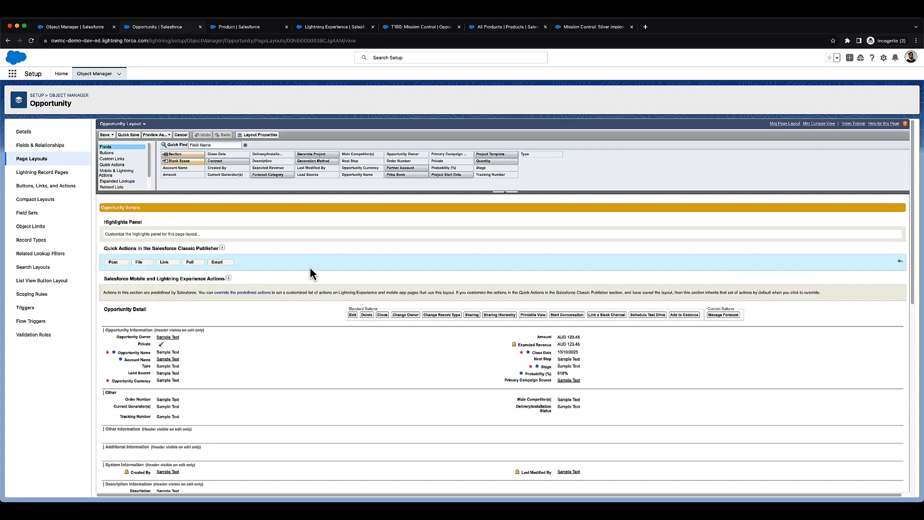
Add a two-column section named Project Auto Generation between the Opportunity Information and Other sections.
scroll(323, 291, down, 5)
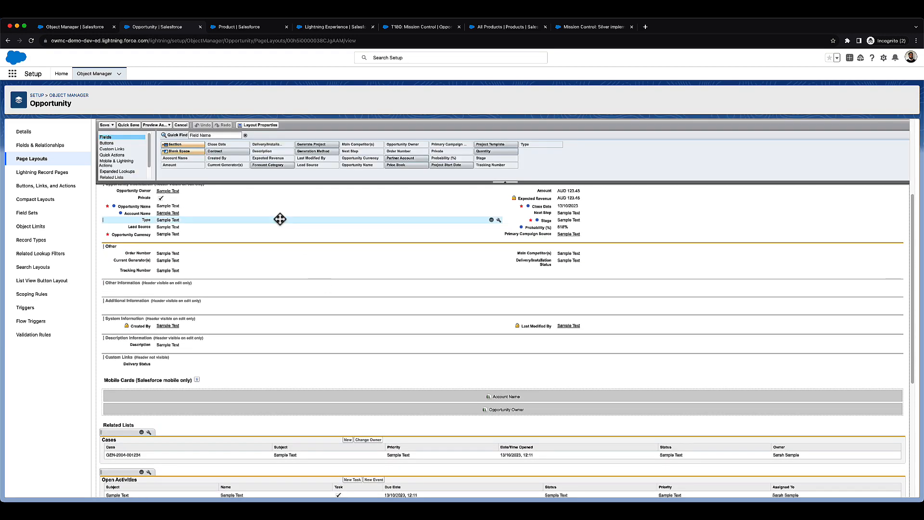
drag(204, 148, 248, 236)
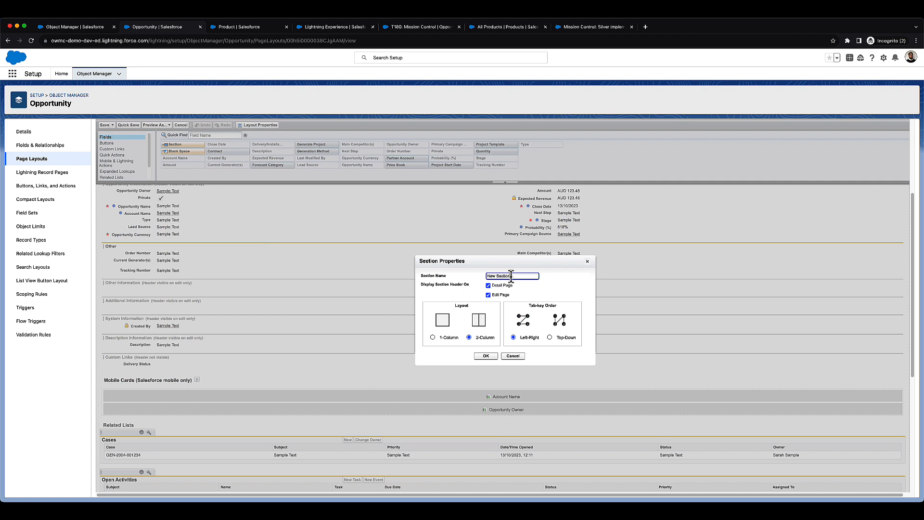
text(project Auto Generation)
click(486, 355)
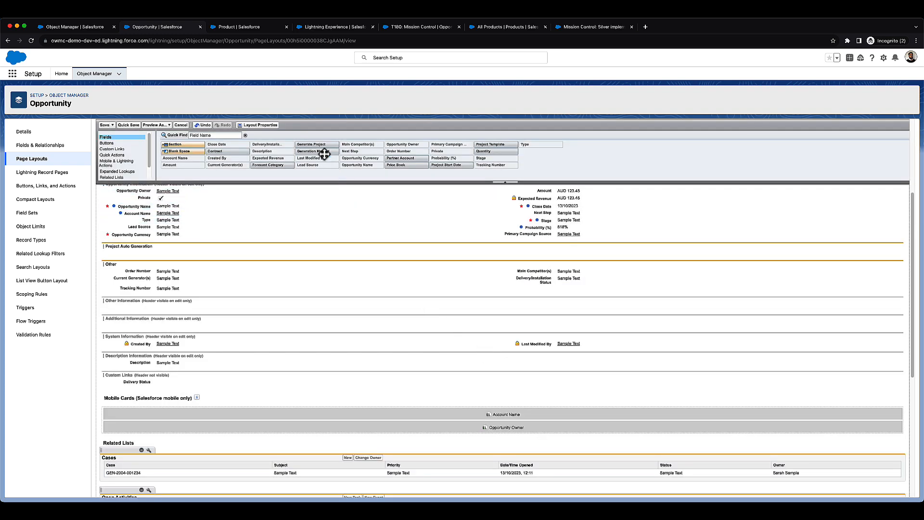
Place the Generation Method, Project Start Date, Project Template and Generate Project fields in the Project Auto Generation section.
drag(322, 152, 231, 251)
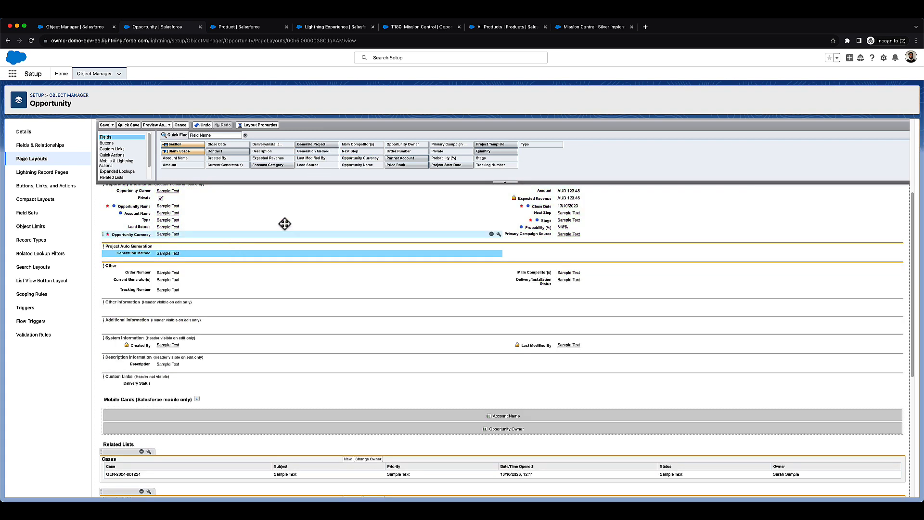
drag(448, 171, 567, 255)
drag(491, 146, 362, 260)
drag(323, 149, 526, 260)
Add the Products and Projects related lists above Cases and save the Opportunity Layout.
scroll(431, 285, down, 5)
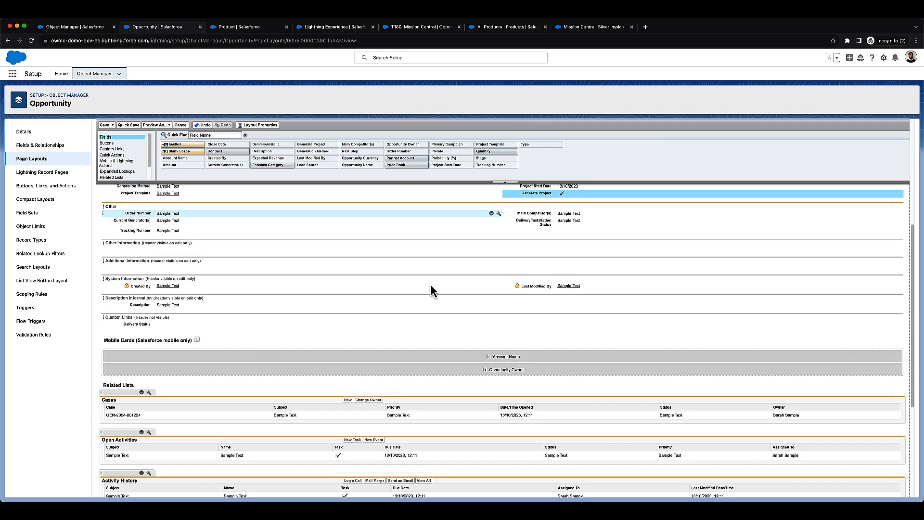
scroll(430, 292, down, 2)
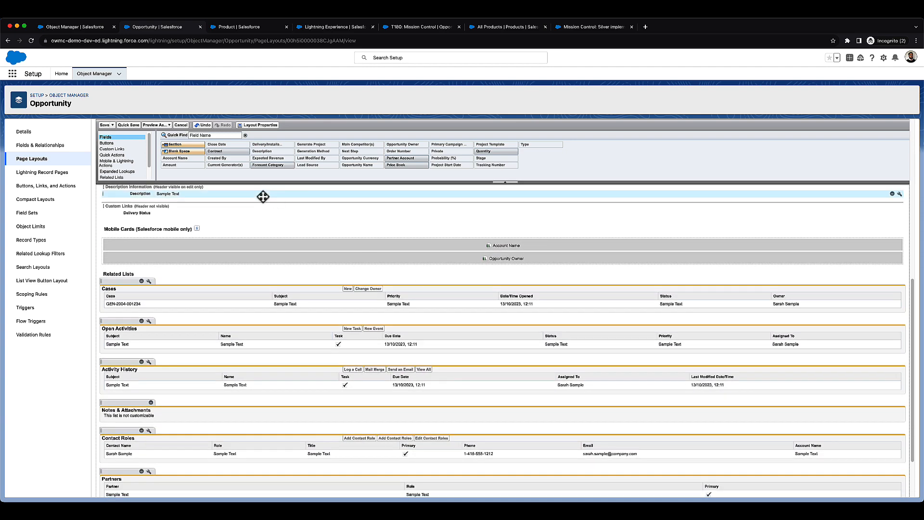
click(125, 177)
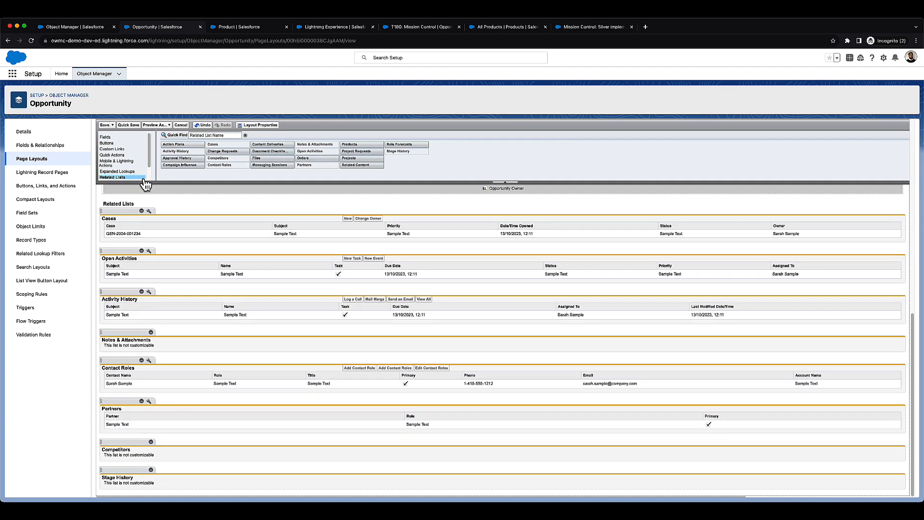
drag(349, 145, 183, 211)
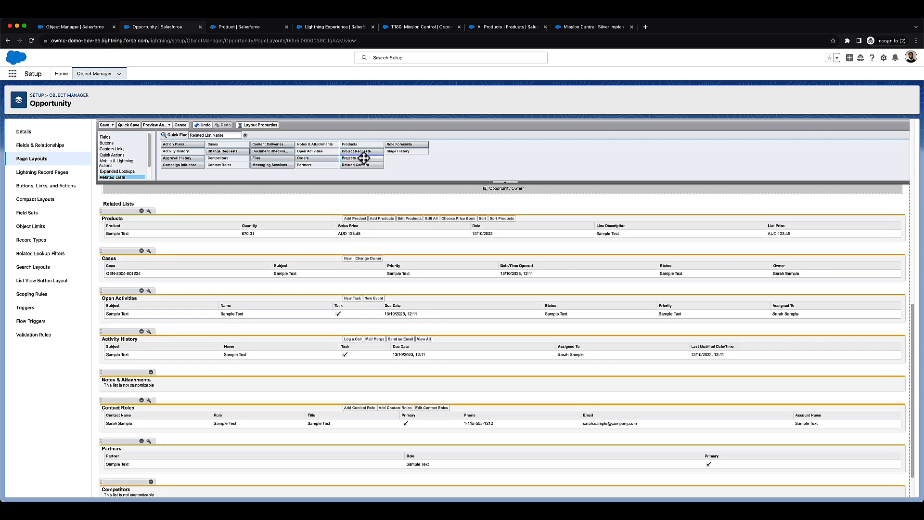
drag(363, 158, 214, 239)
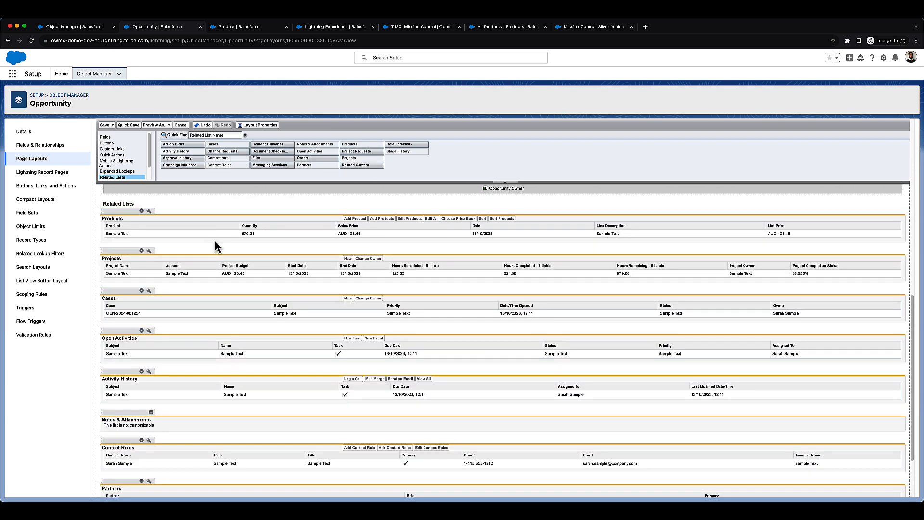
scroll(185, 239, up, 1)
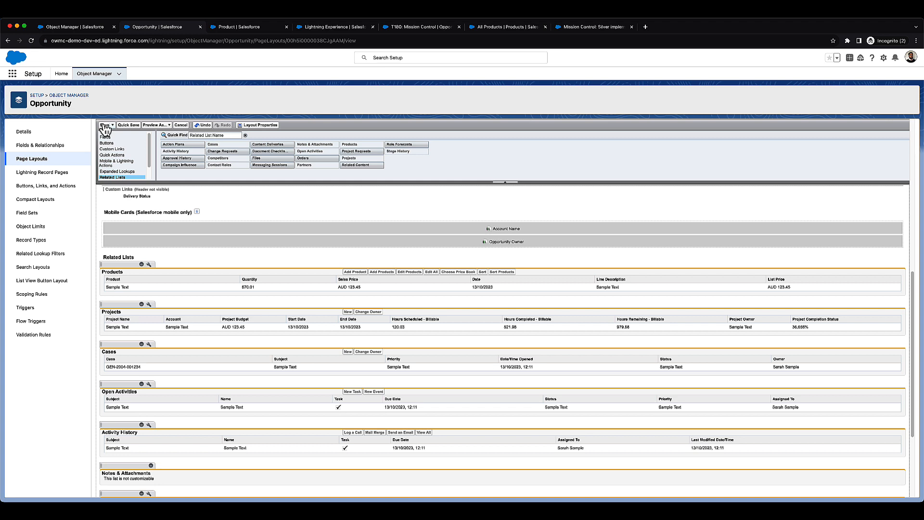
click(104, 125)
click(494, 332)
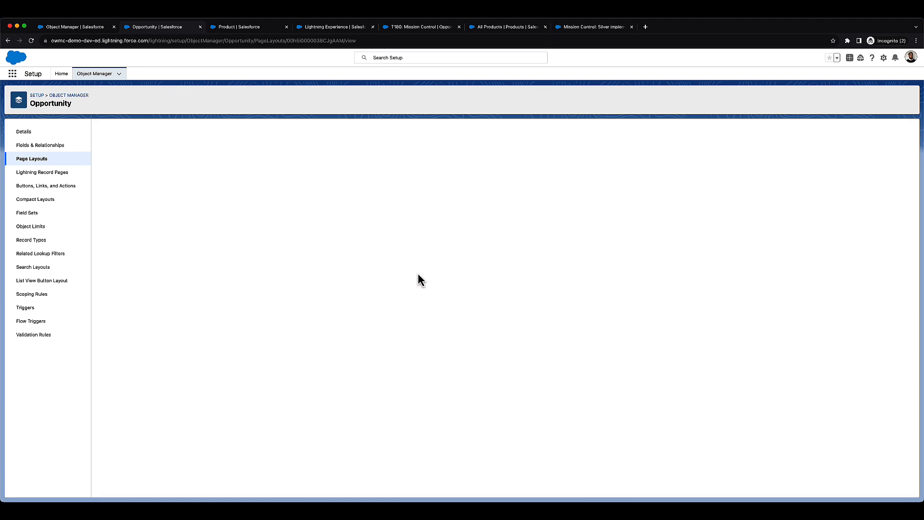
Switch to the Product object and open its Product Layout page layout for editing.
click(247, 28)
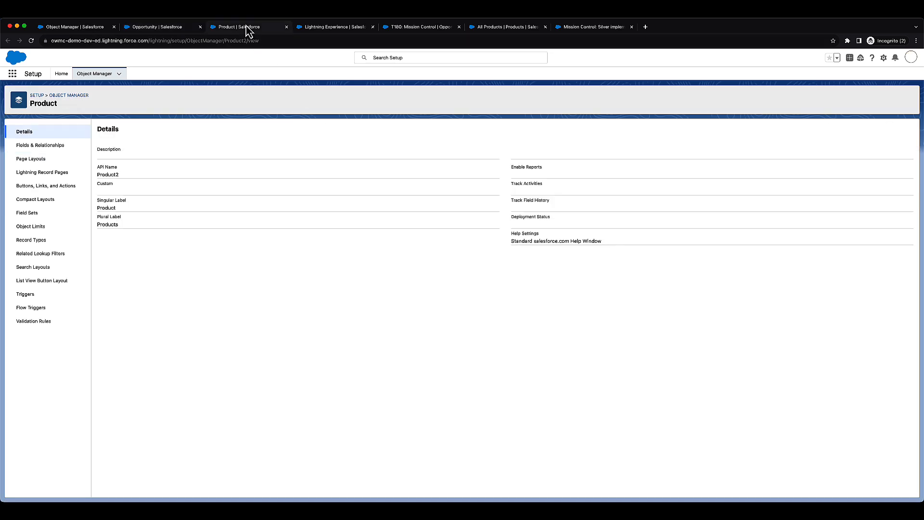
click(47, 158)
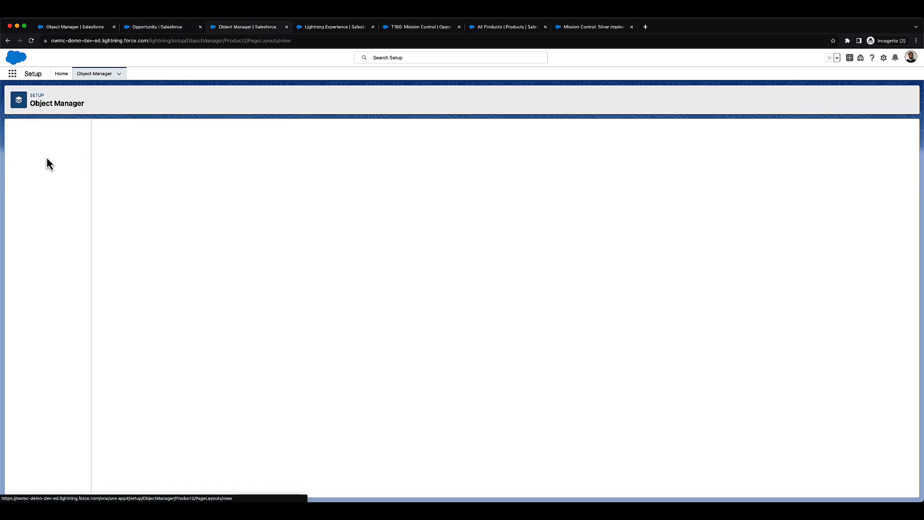
click(113, 162)
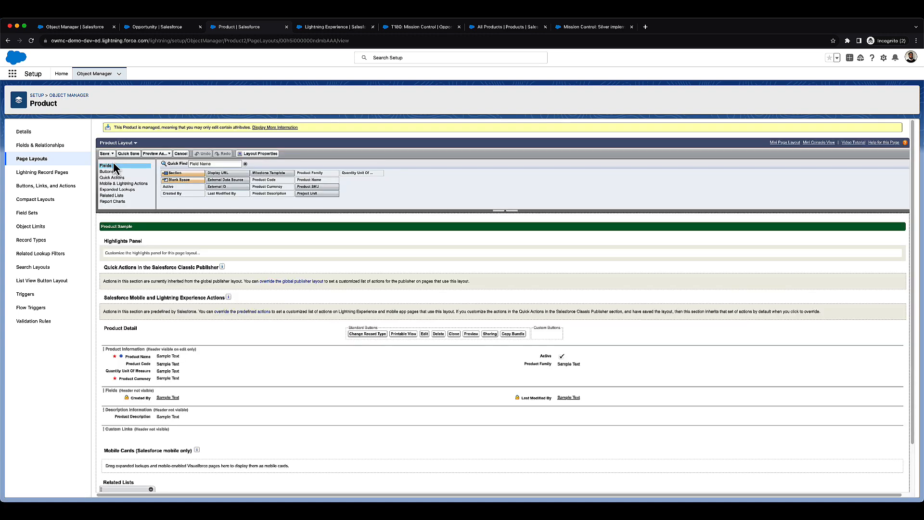
Add a two-column Project Auto Generation section below Product Information and place the Project Unit and Milestone Template fields in it.
scroll(361, 347, down, 2)
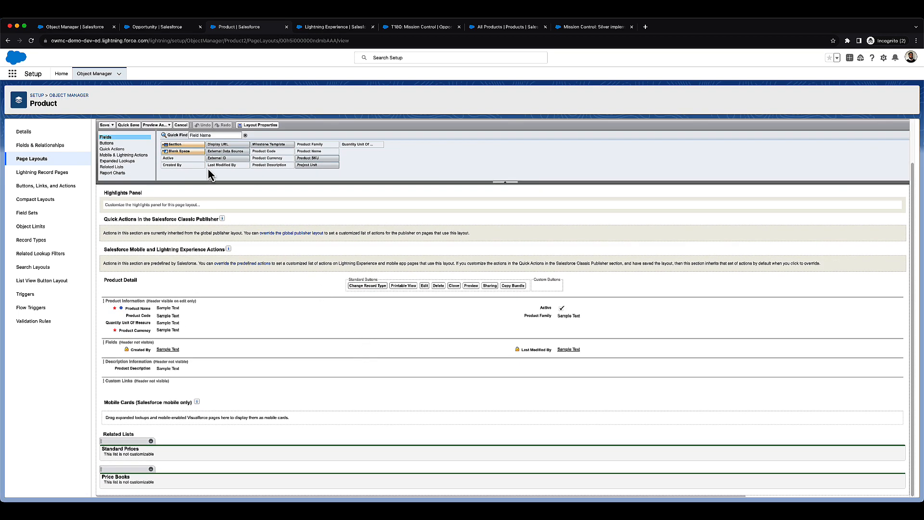
drag(179, 145, 180, 332)
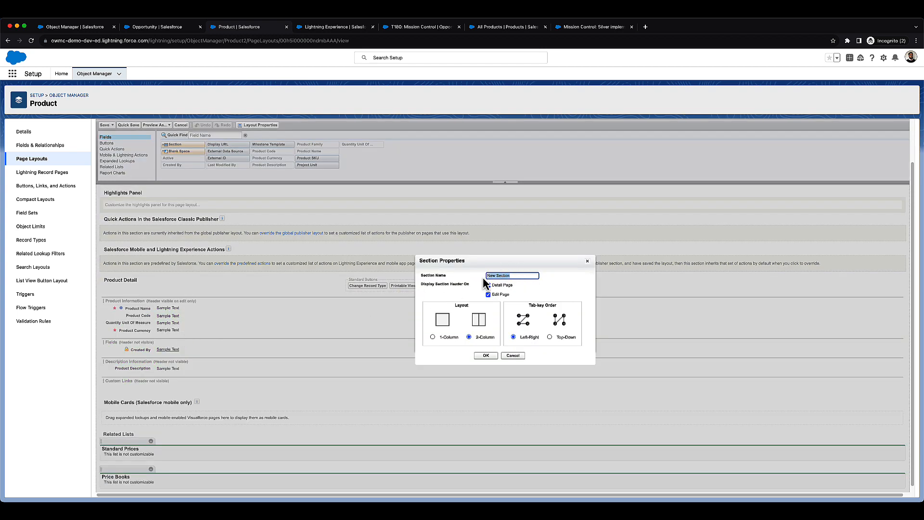
text(Project Auto Genera)
click(486, 356)
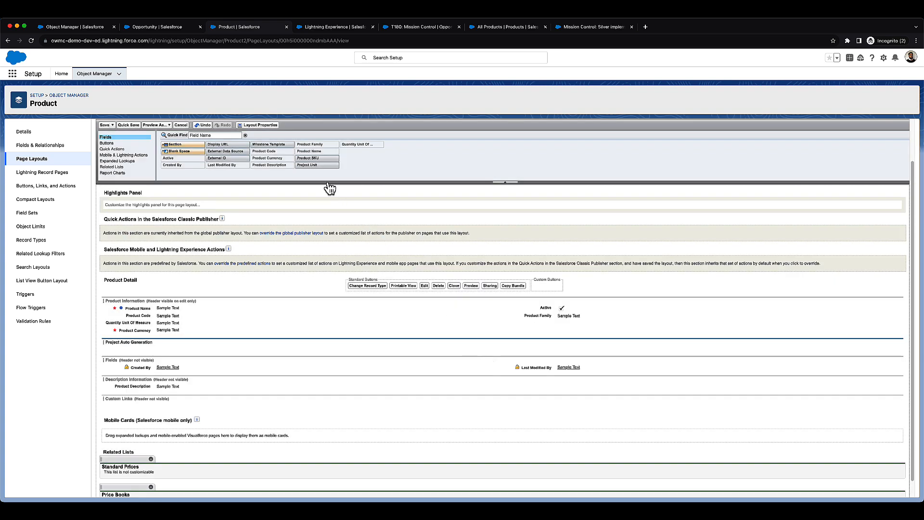
drag(312, 165, 295, 348)
drag(278, 145, 559, 352)
Add the Product Milestones related list above Standard Prices in the Product Layout.
scroll(395, 340, down, 1)
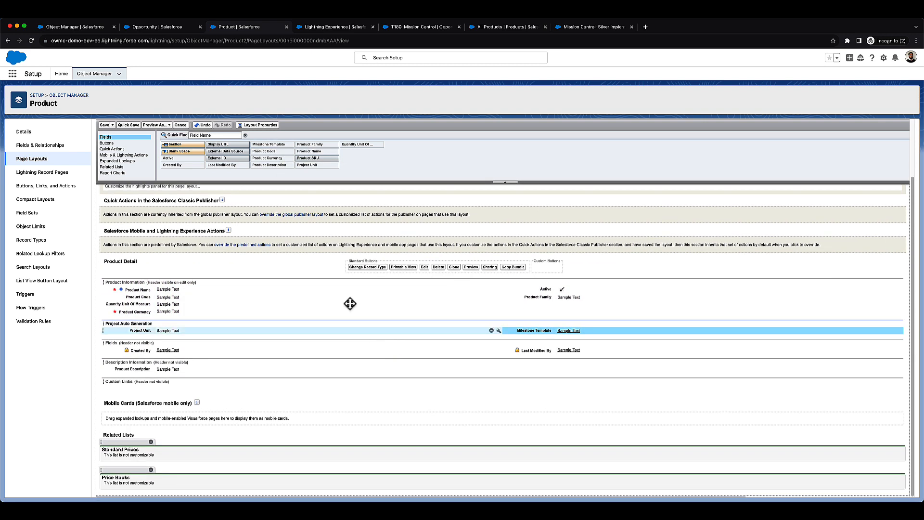
click(141, 168)
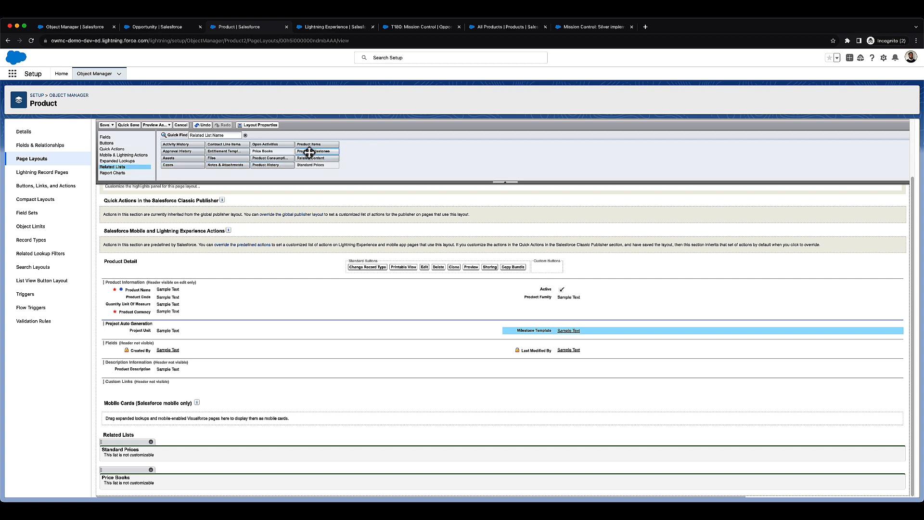
drag(310, 153, 178, 443)
Add Milestone and Project Unit columns to the Product Milestones related list, with Project Unit ordered before Milestone.
click(148, 442)
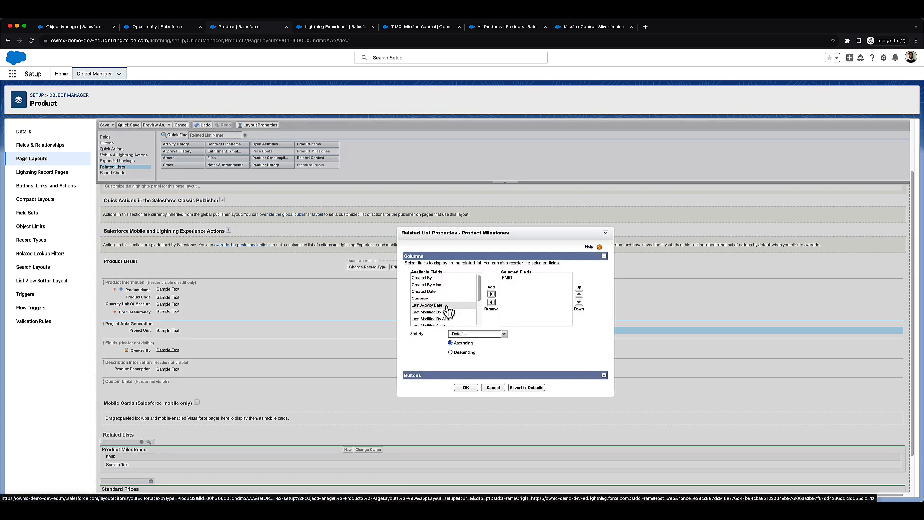
scroll(441, 312, down, 3)
click(420, 287)
click(491, 293)
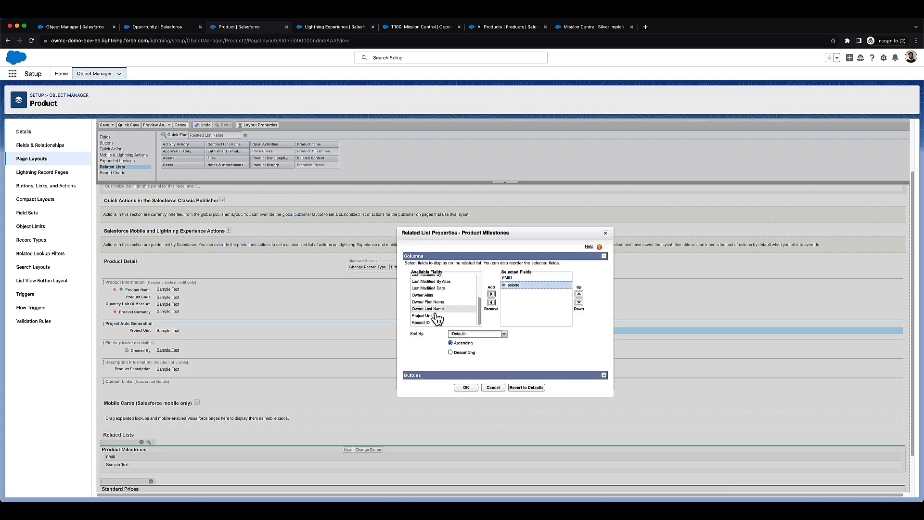
click(422, 316)
click(491, 293)
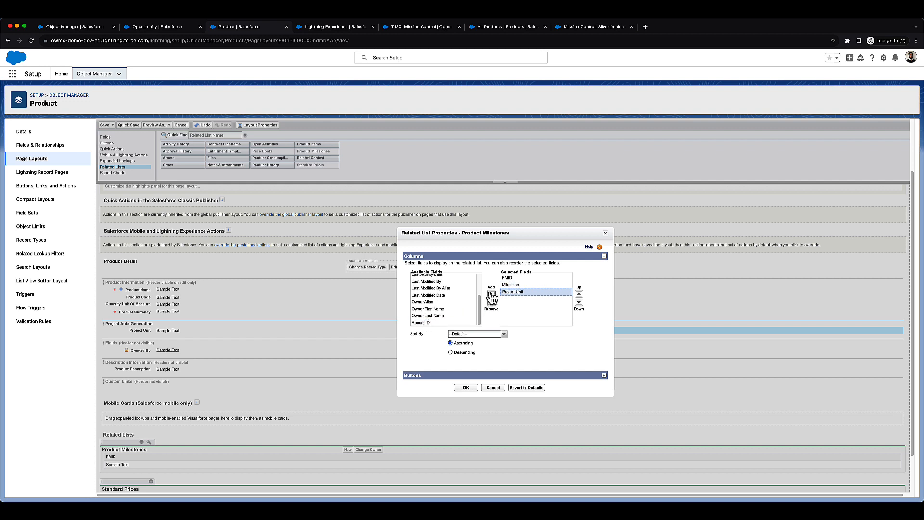
click(578, 293)
click(466, 388)
Save the Product Layout with its new section and related list, accepting the confirmation.
scroll(467, 386, down, 2)
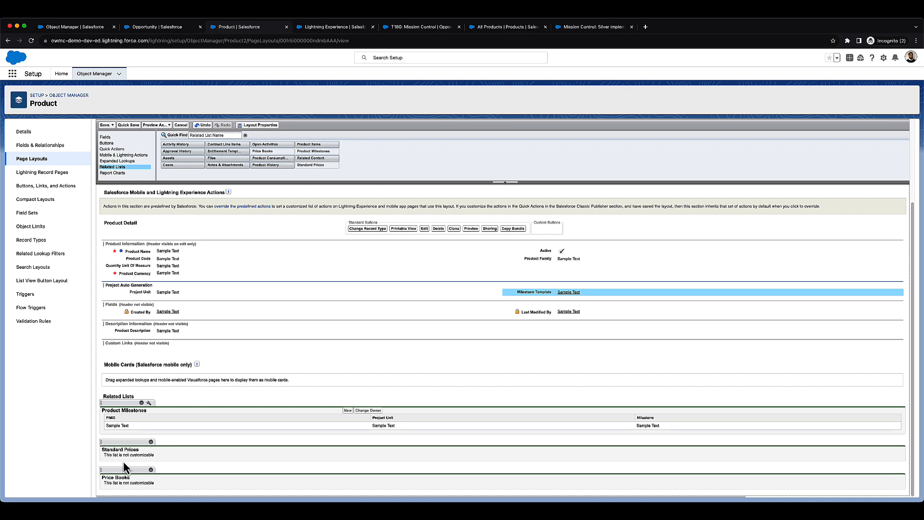
scroll(230, 386, up, 5)
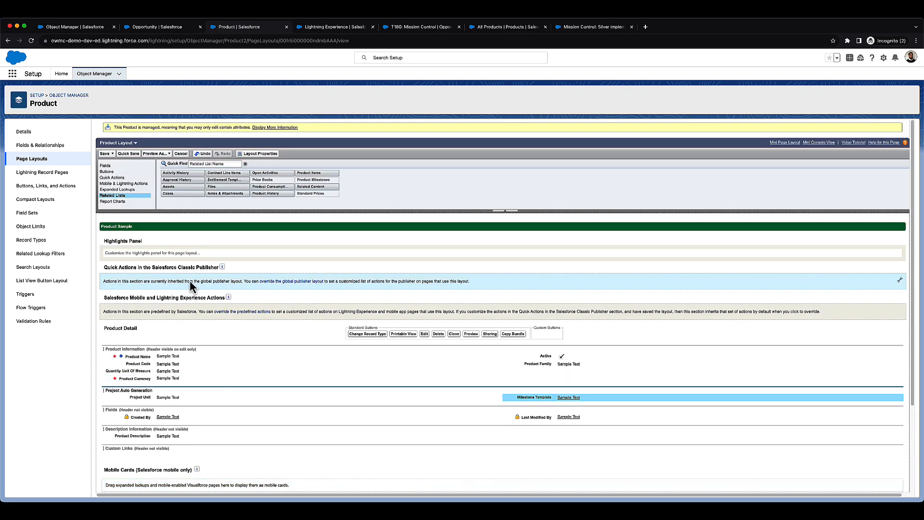
click(104, 154)
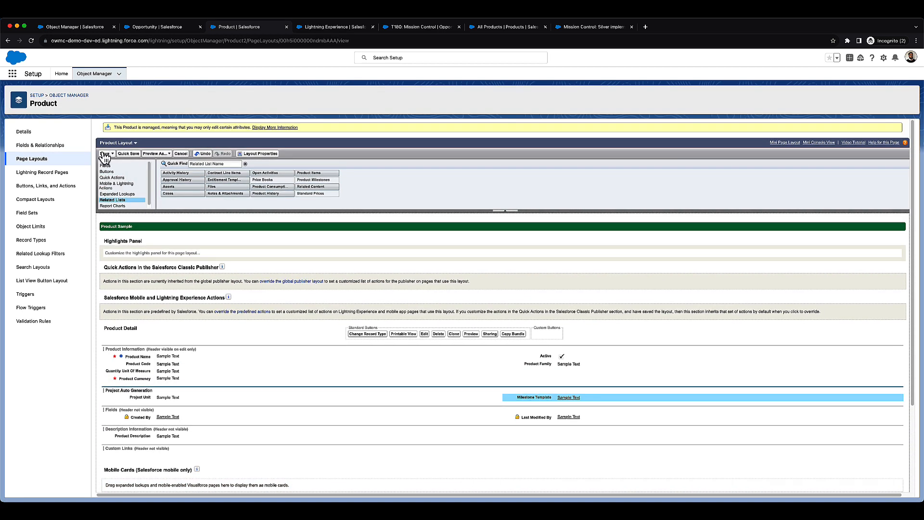
click(471, 333)
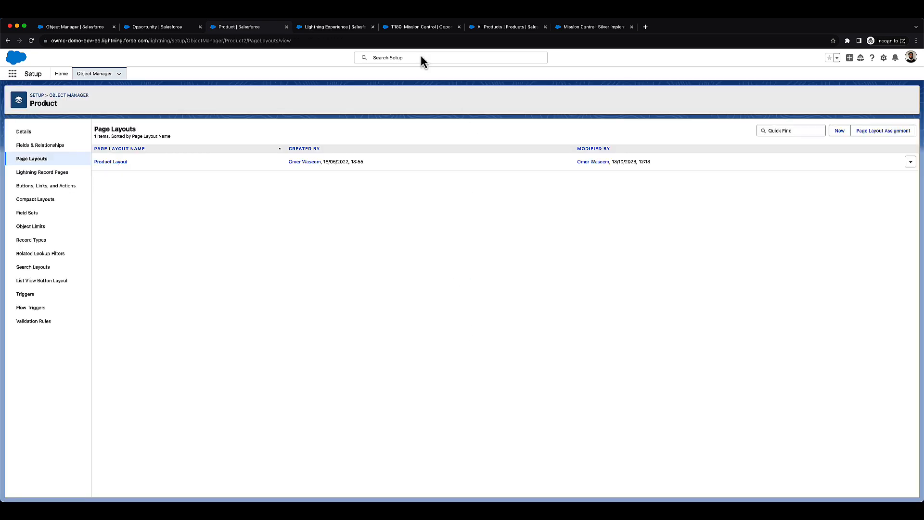
Switch to the T180: Mission Control opportunity and reload it to load the updated layout.
click(412, 29)
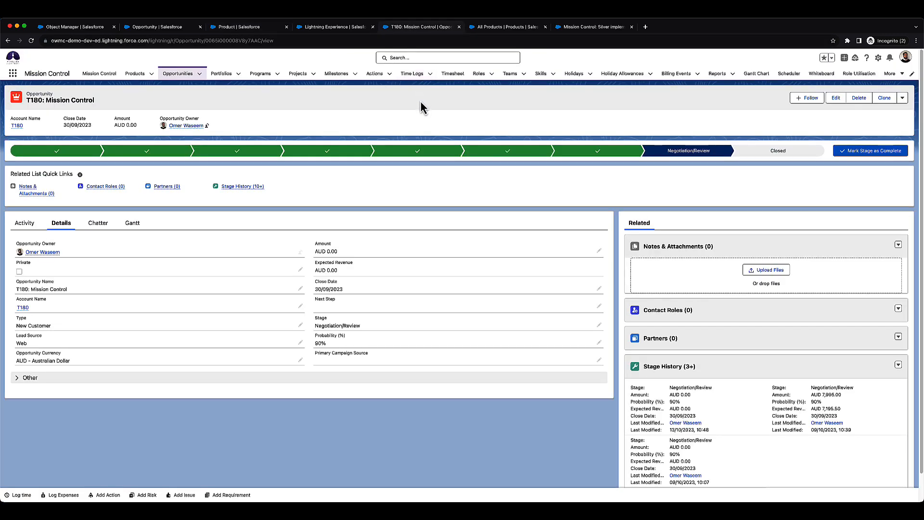
key(super+r)
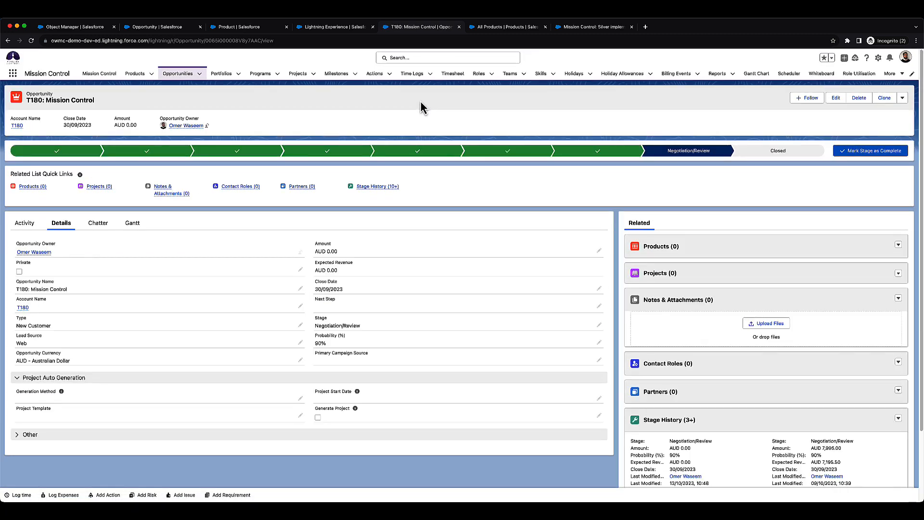
scroll(377, 337, down, 2)
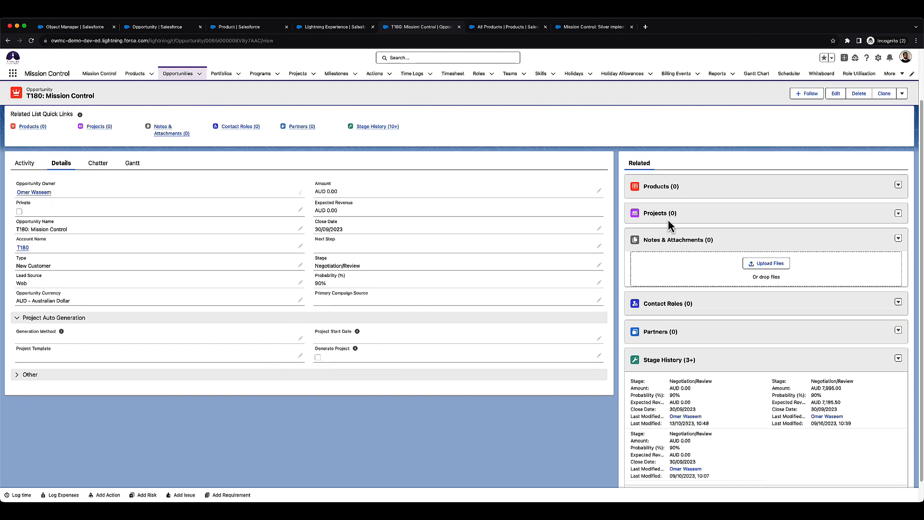
Set Generation Method to Products, Project Template to MC: Base Template and Project Start Date to 31/10/2023, and save the opportunity.
click(300, 338)
click(202, 366)
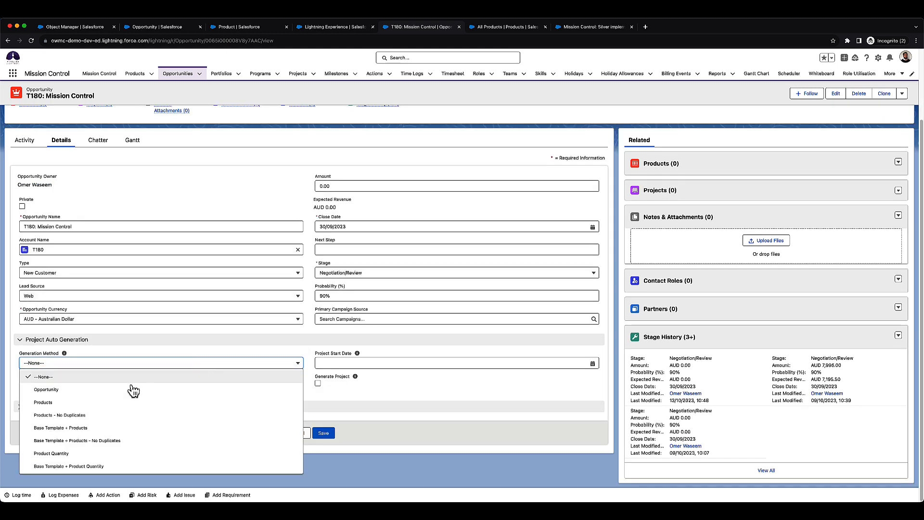
click(91, 401)
click(103, 385)
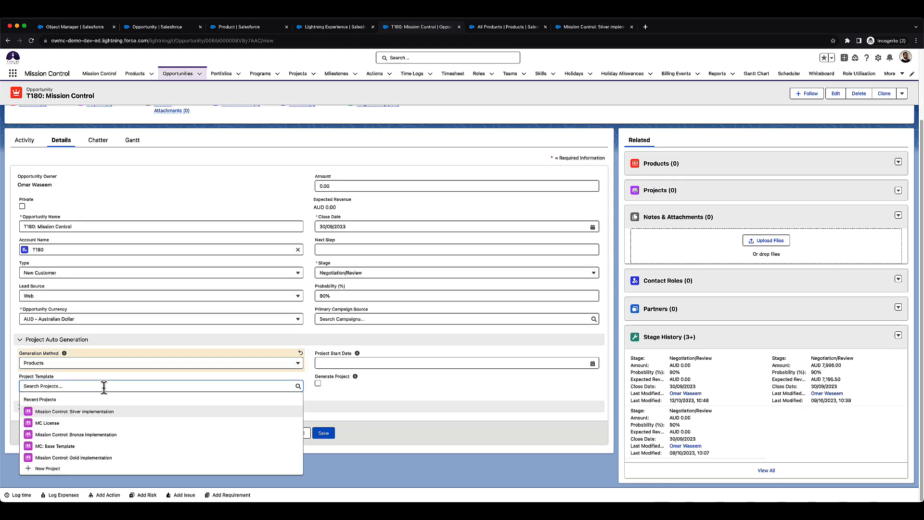
click(105, 446)
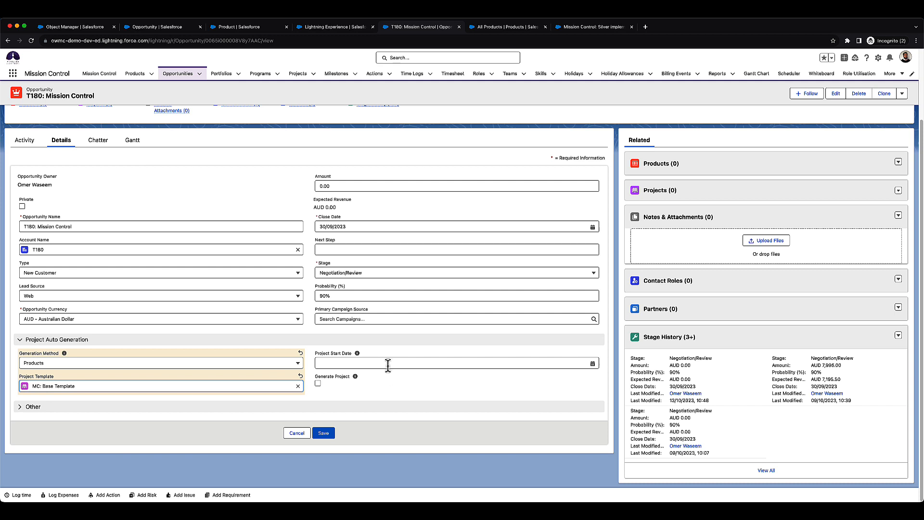
click(388, 365)
click(520, 479)
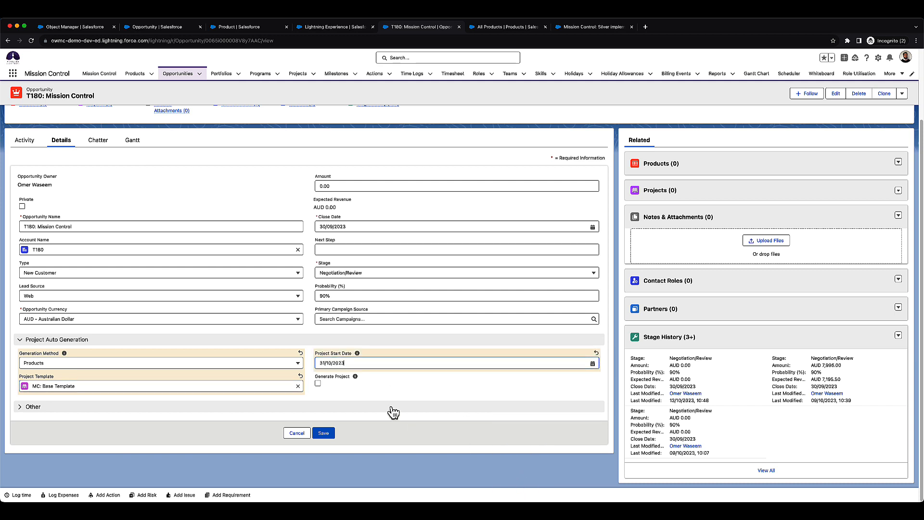
click(323, 433)
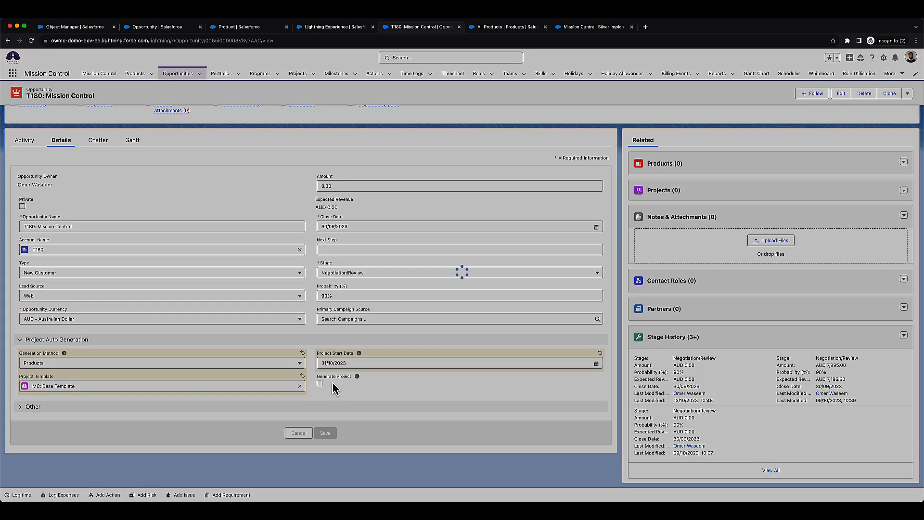
scroll(491, 304, up, 4)
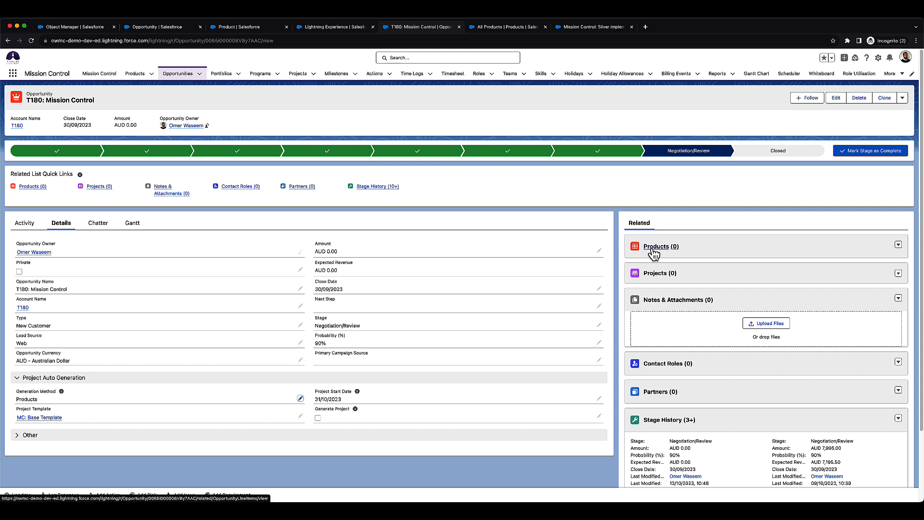
Start a new product named T&M Support from the All Products list and mark it active.
click(516, 28)
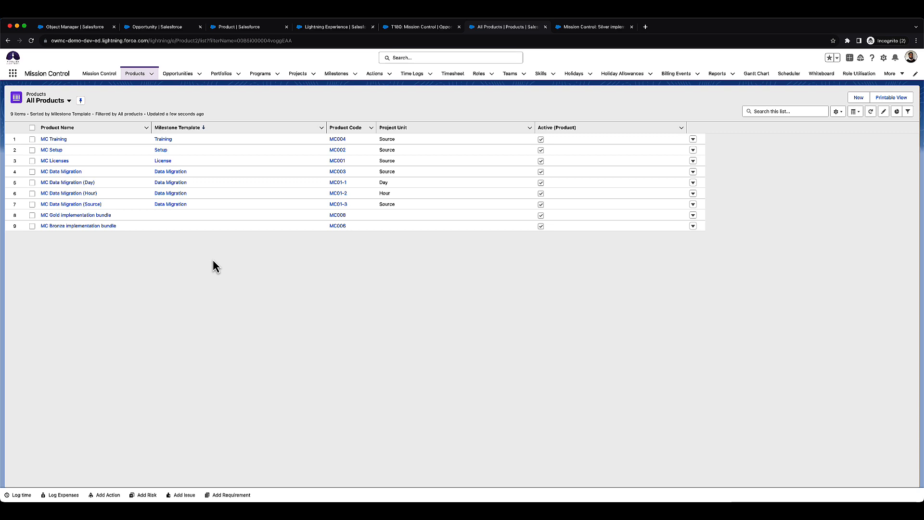
click(864, 98)
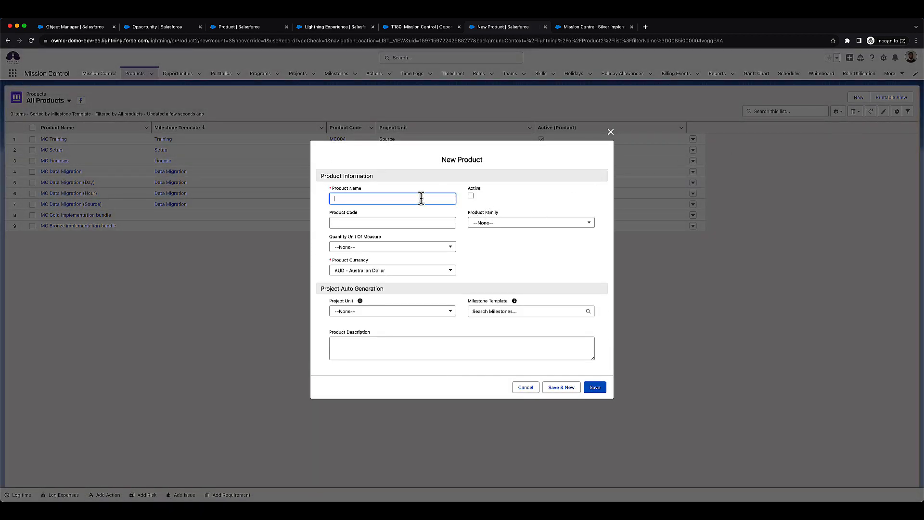
text(T&M Support)
click(470, 196)
Set Project Unit to Source and Milestone Template to the Support milestone of Mission Control: Silver implementation, and save the product.
click(370, 312)
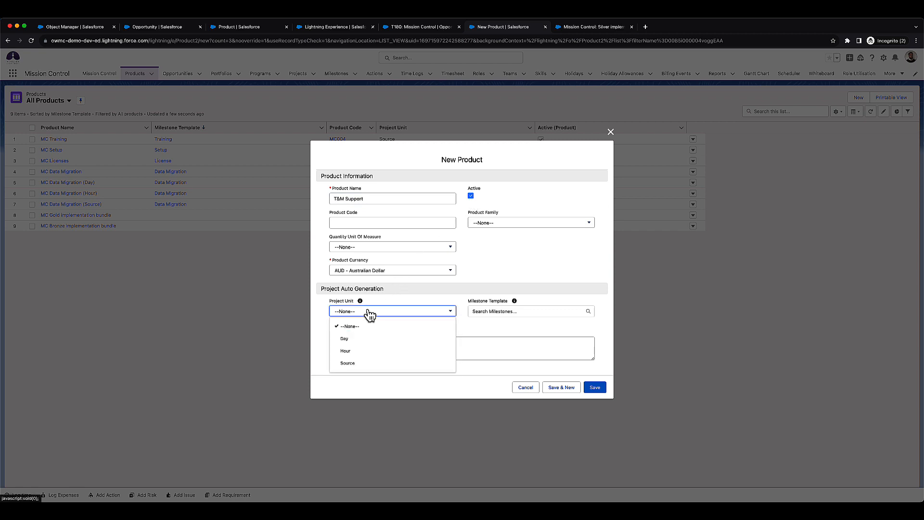
click(351, 363)
click(500, 307)
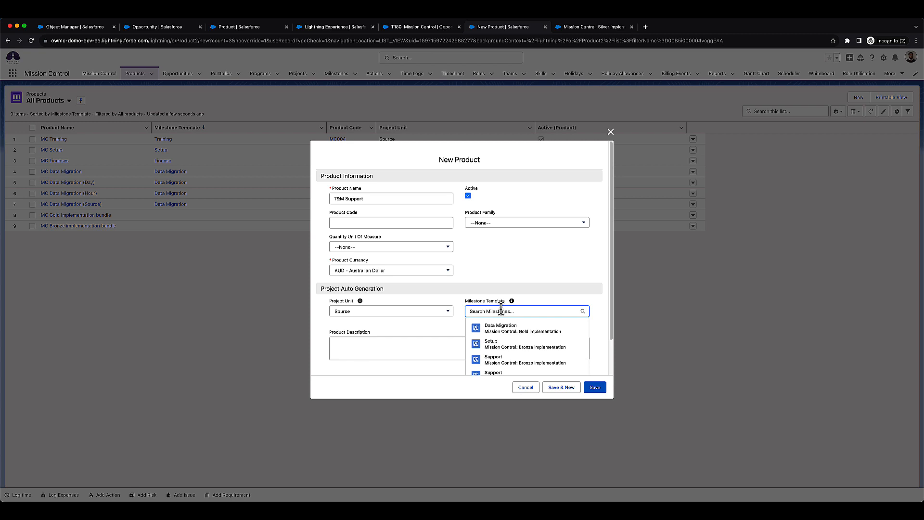
text(Support)
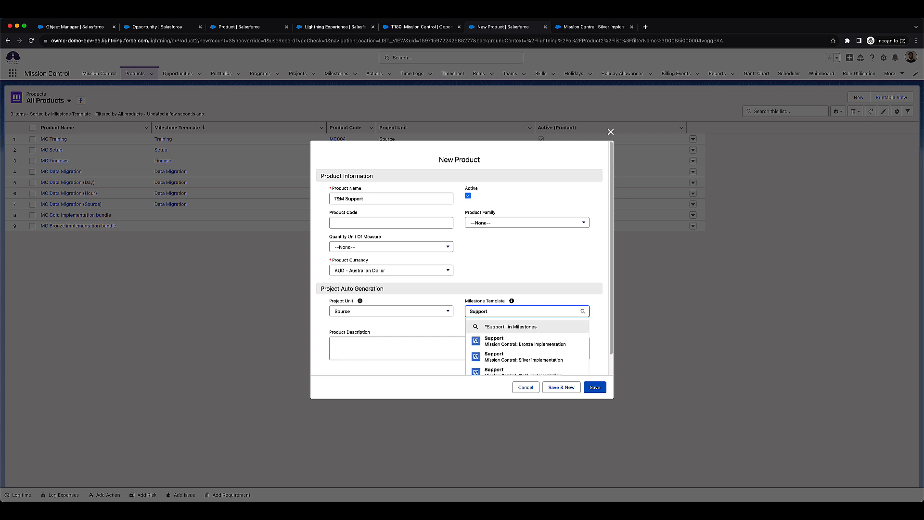
click(522, 354)
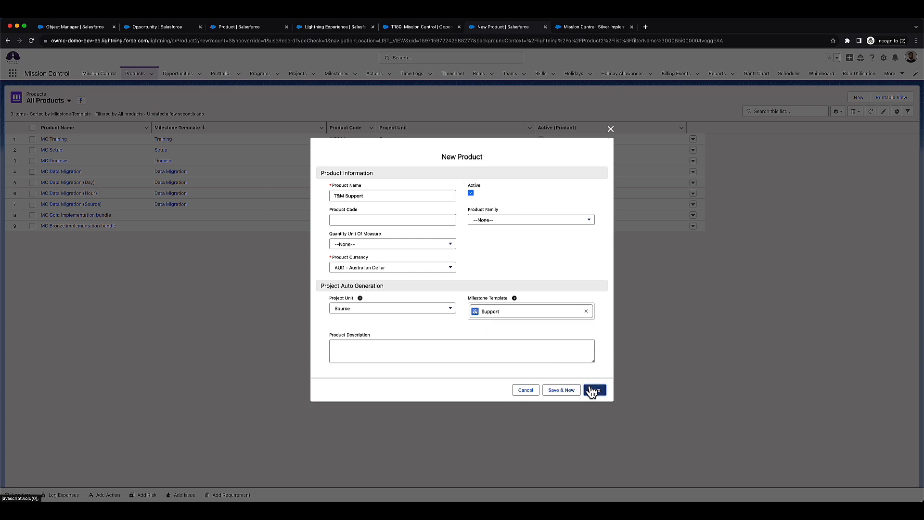
click(593, 390)
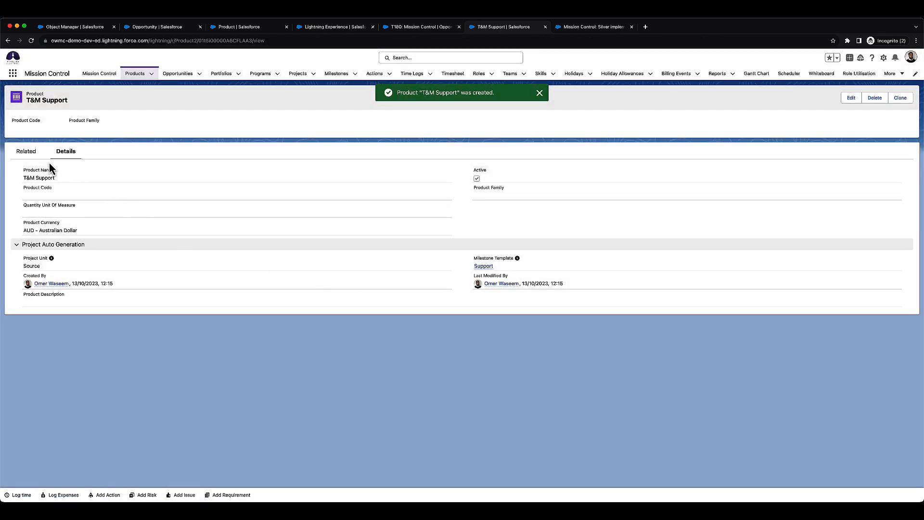
Add a standard price of 250 AUD to the T&M Support product.
click(30, 153)
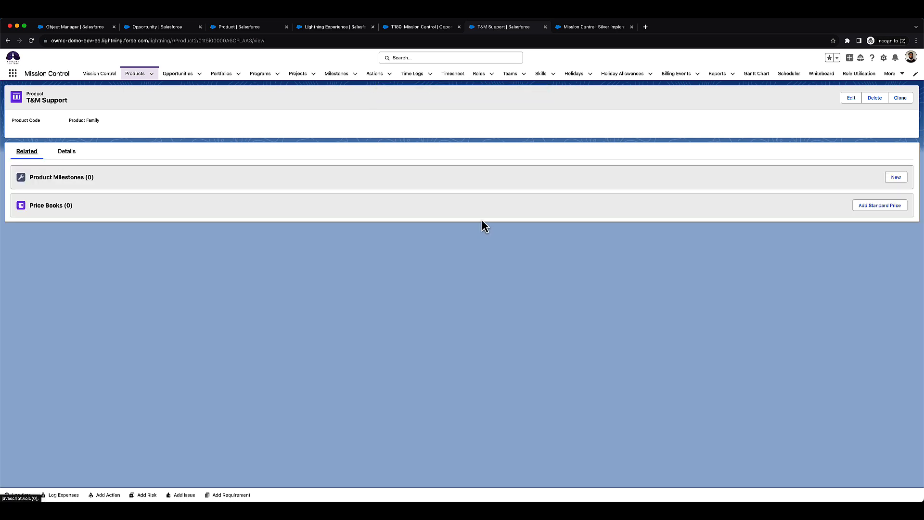
click(864, 210)
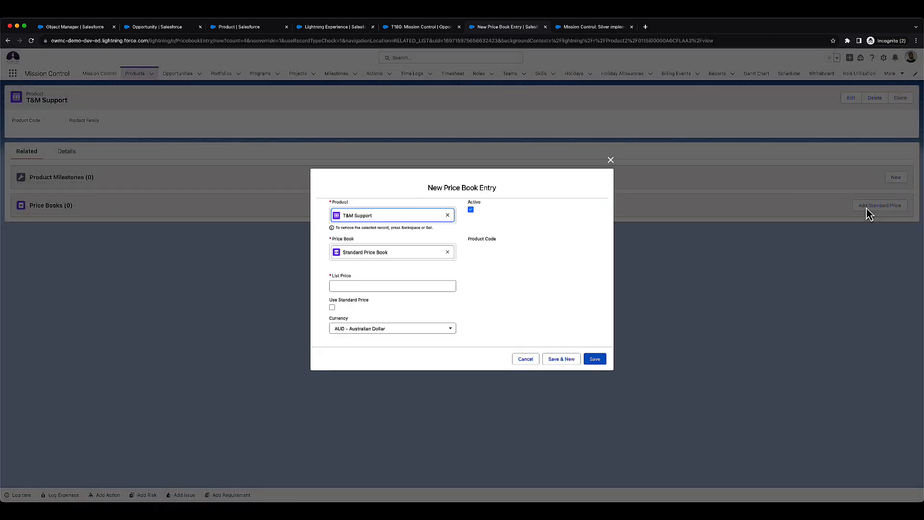
click(436, 285)
text(250)
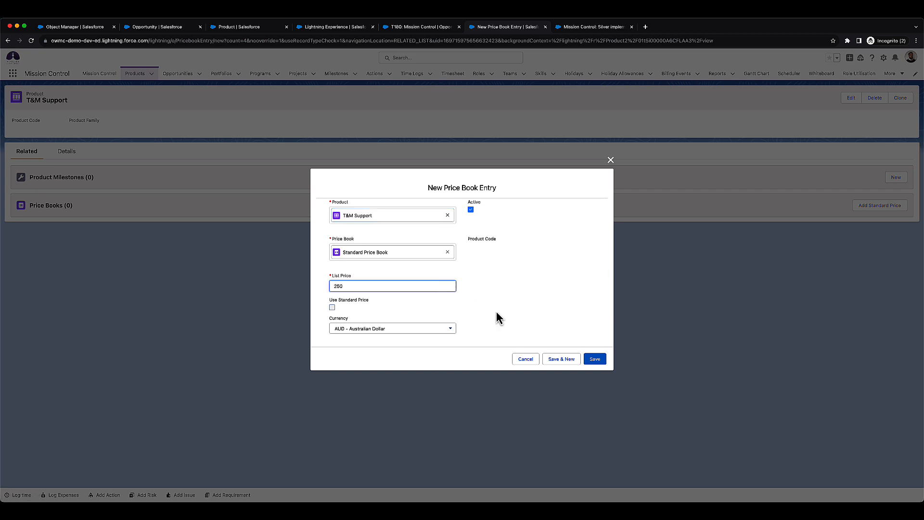
click(594, 360)
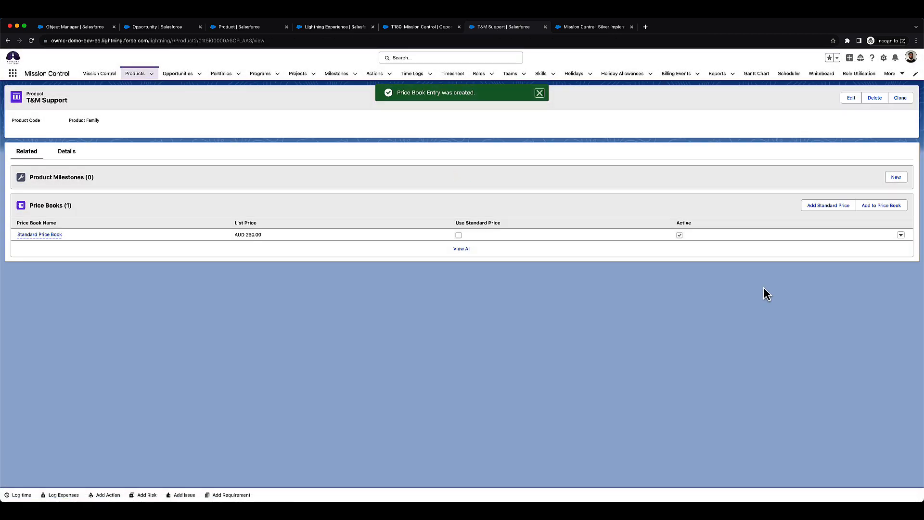
Add the T&M Support product to the Standard price book in AUD, keeping the 250.00 list price.
click(888, 207)
click(529, 265)
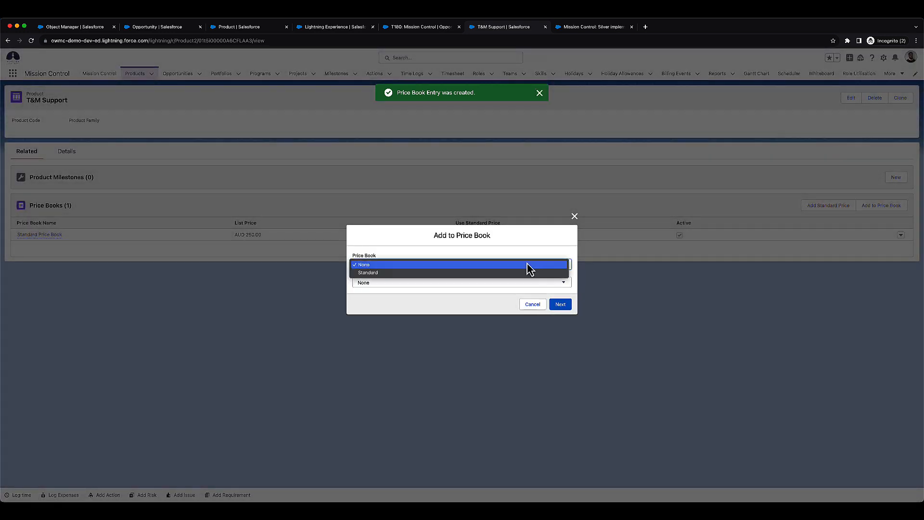
click(493, 274)
click(472, 282)
click(443, 291)
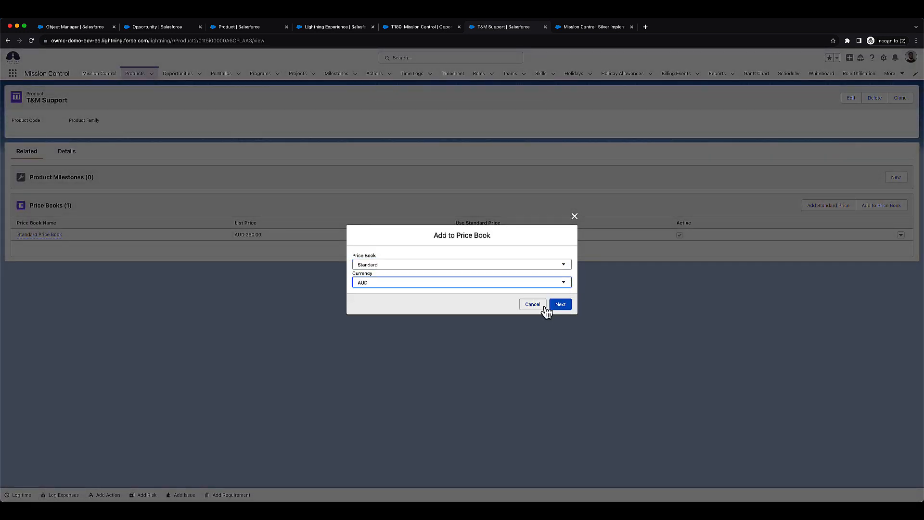
click(560, 305)
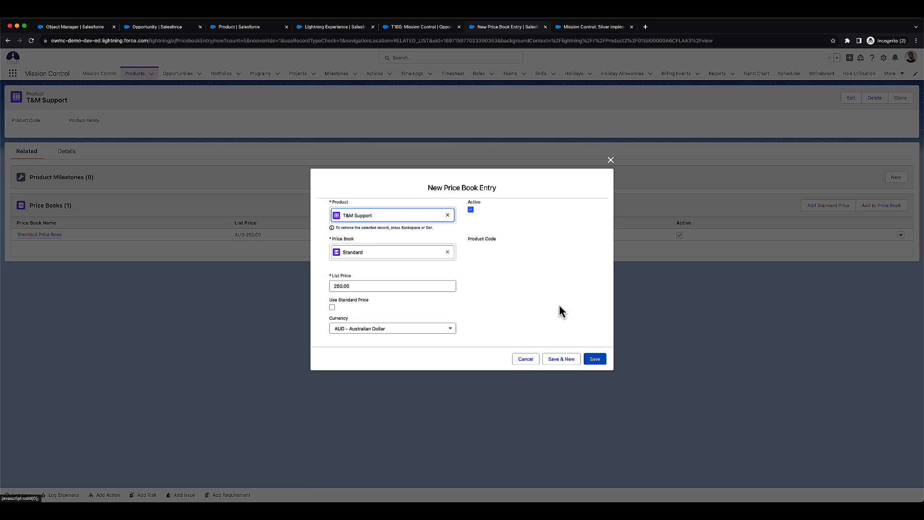
click(599, 360)
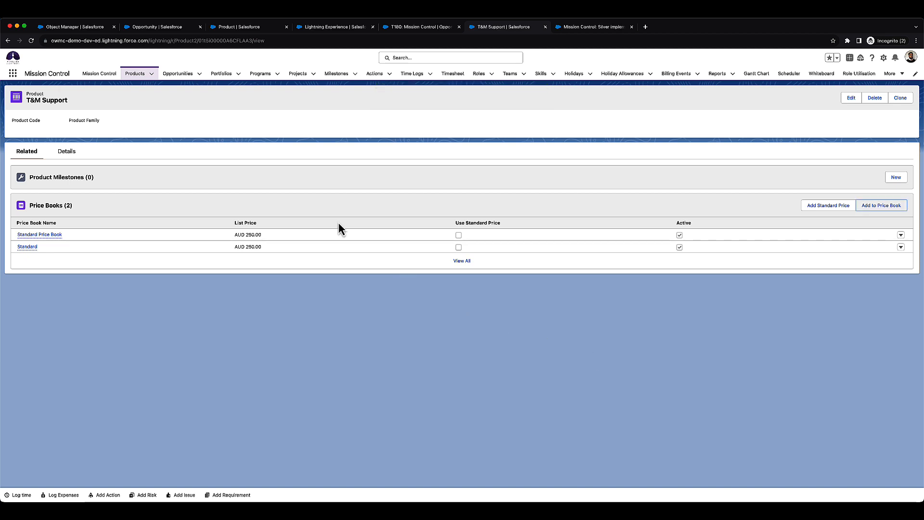
Create an active product named MC Silver implementation bundle from the All Products list.
click(140, 77)
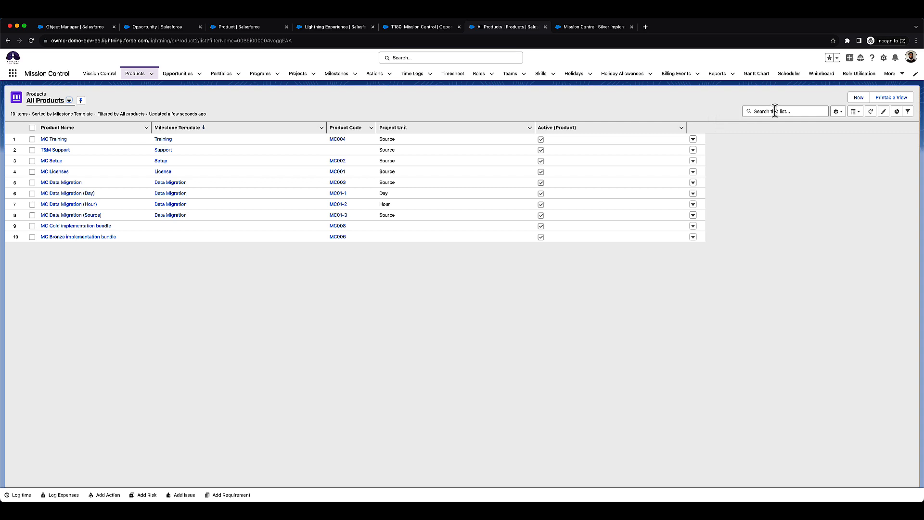
click(857, 100)
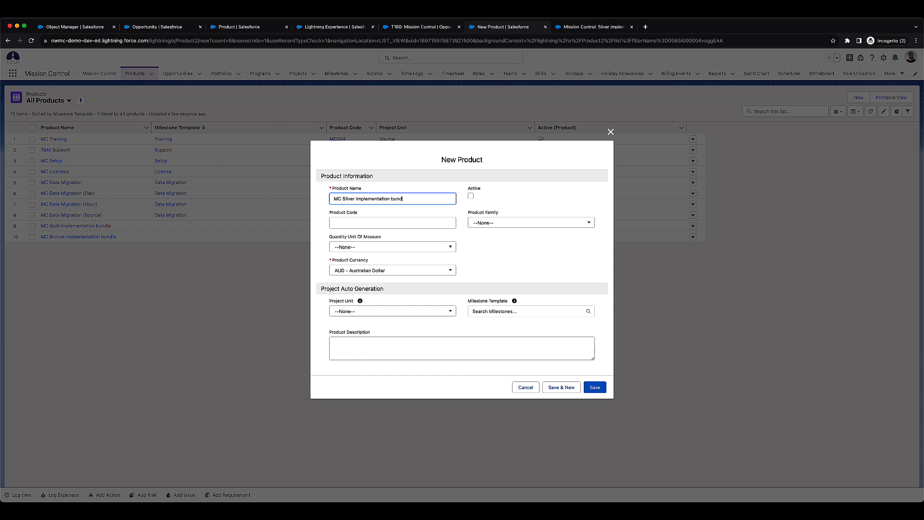
click(471, 198)
click(595, 388)
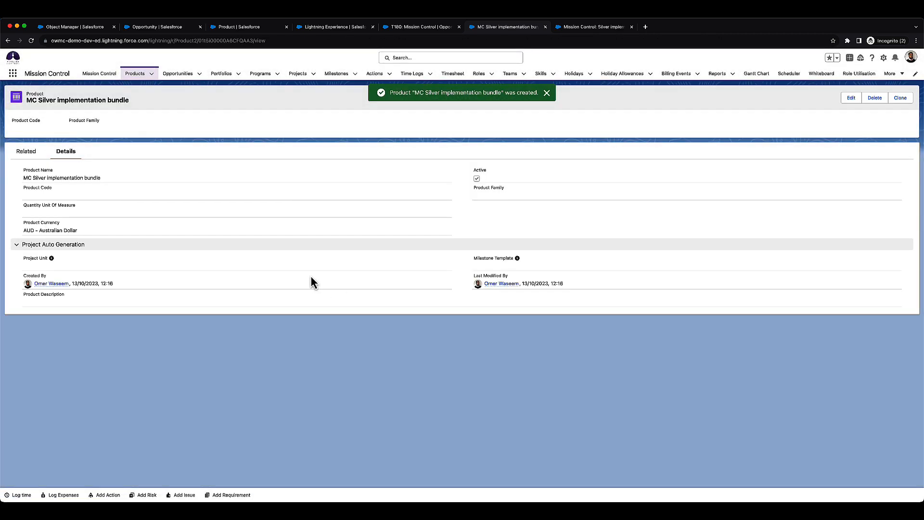
Add a product milestone to the bundle with Project Unit Source and the Setup milestone of Mission Control: Silver implementation.
click(32, 155)
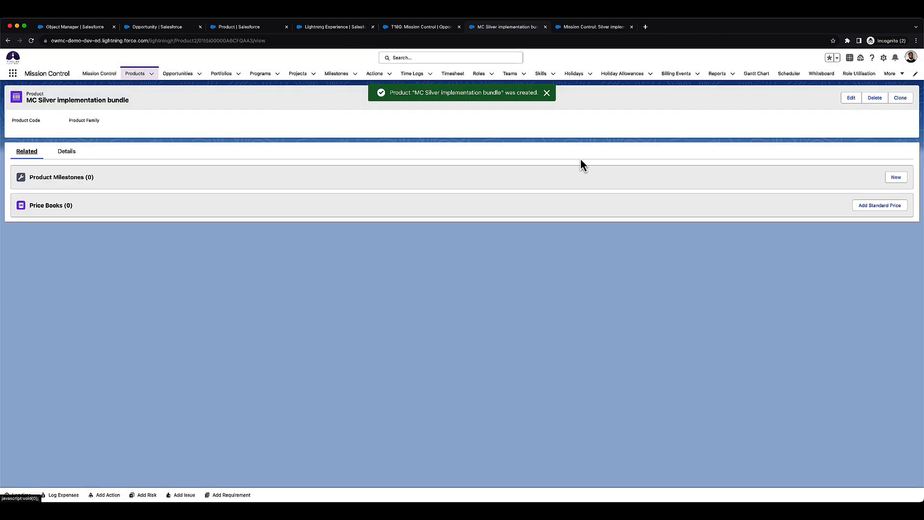
click(887, 181)
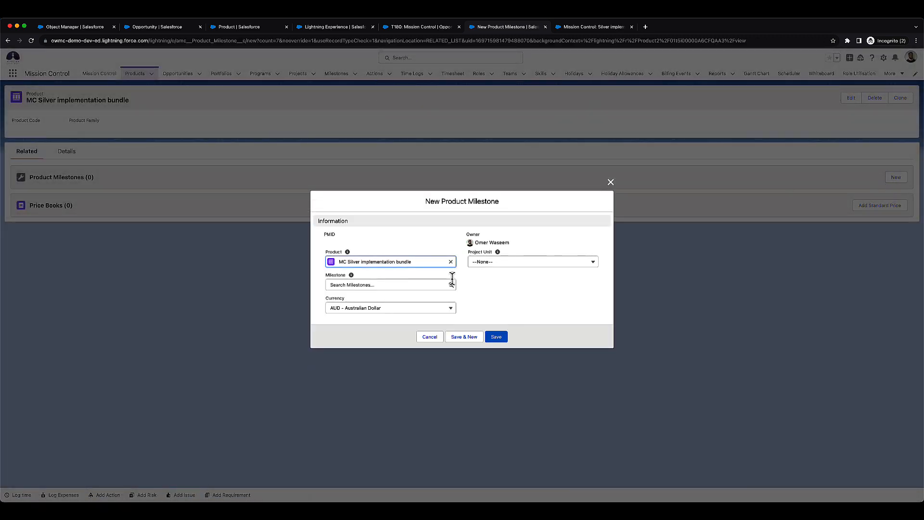
click(503, 266)
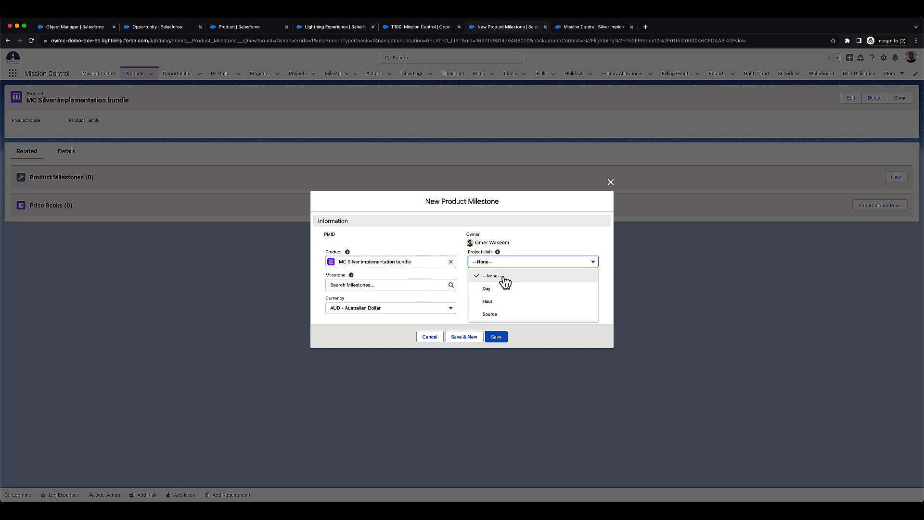
click(504, 315)
click(420, 285)
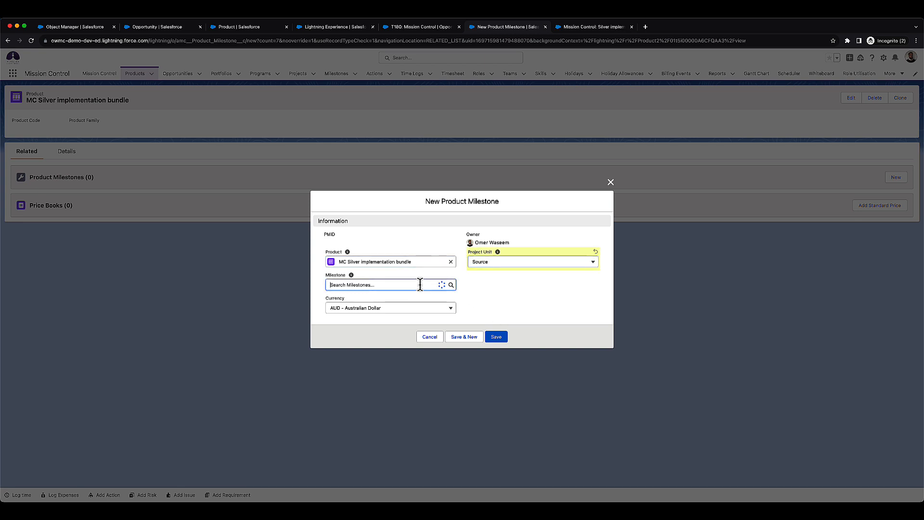
text(Setup)
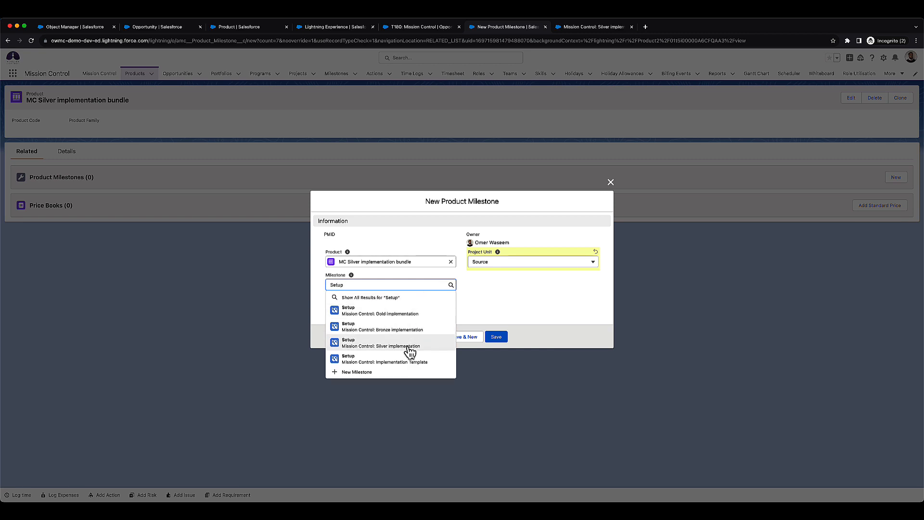
click(374, 342)
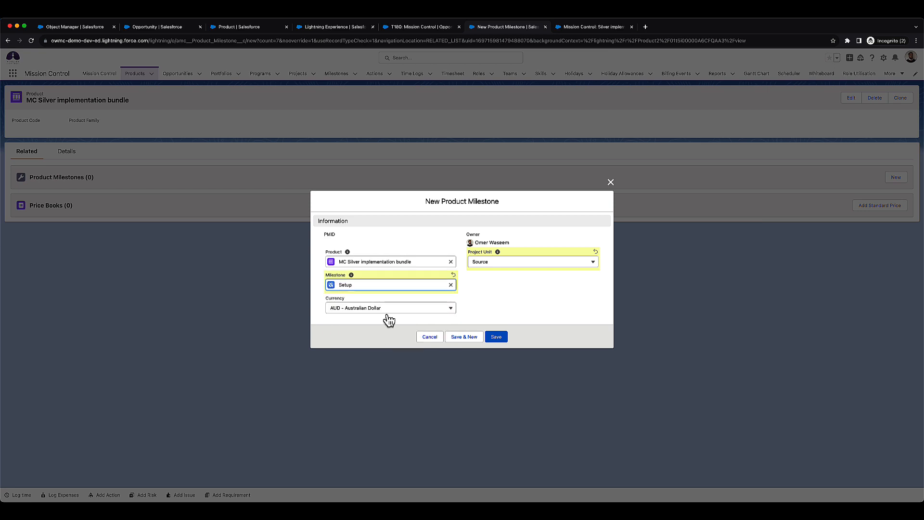
click(495, 336)
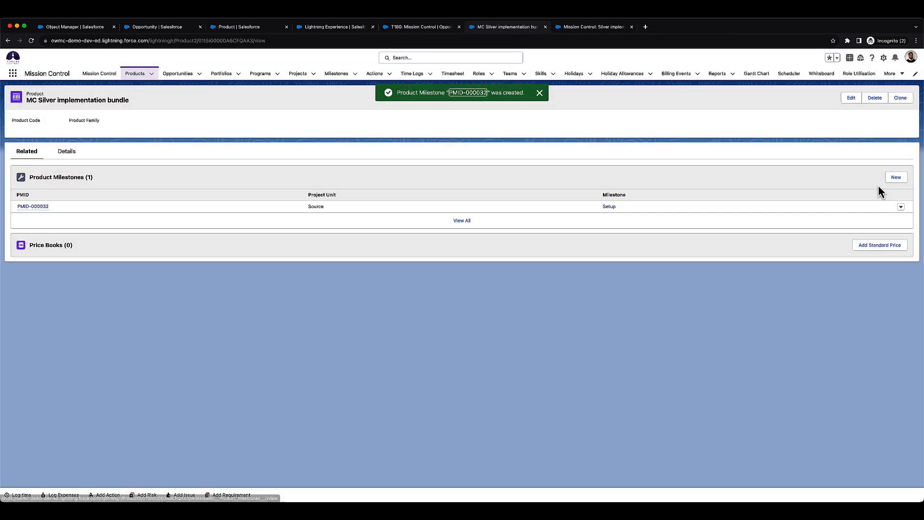
Add a second product milestone using the Support milestone with Project Unit Source, saving it and starting another.
click(889, 183)
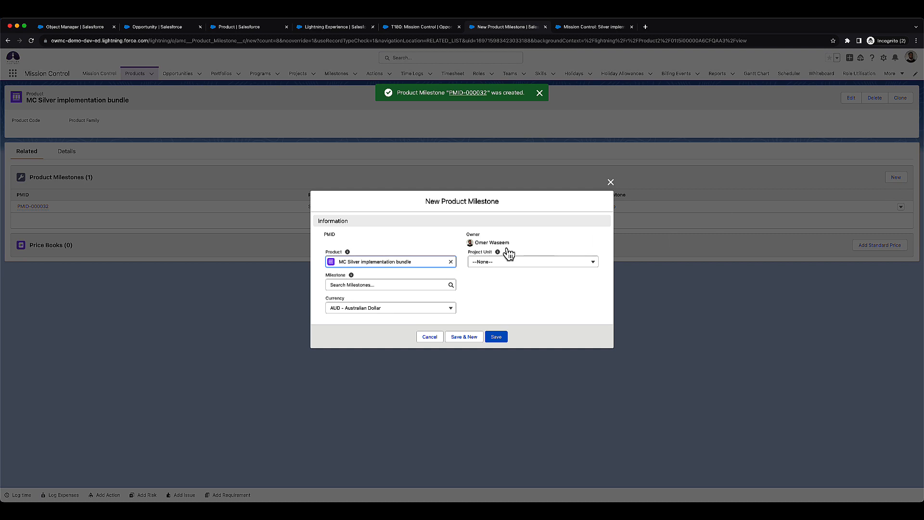
click(392, 285)
text(Suppor)
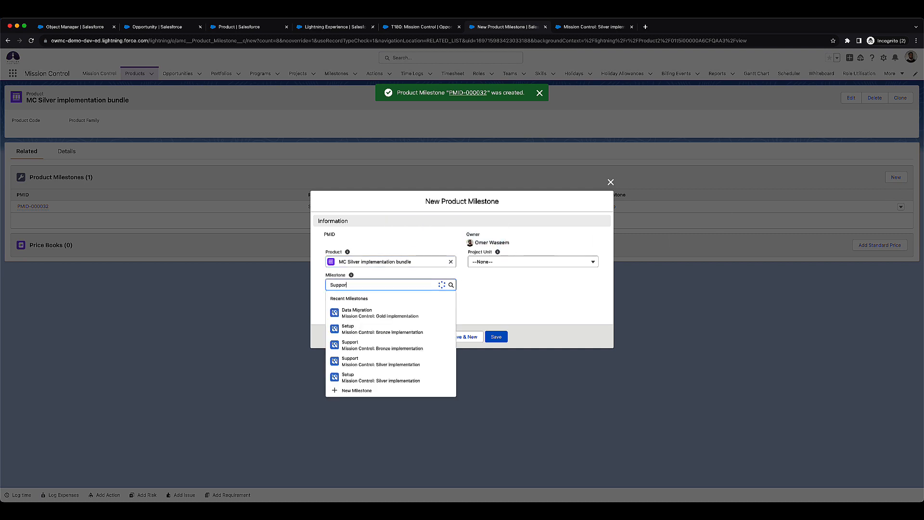
text(t)
click(403, 342)
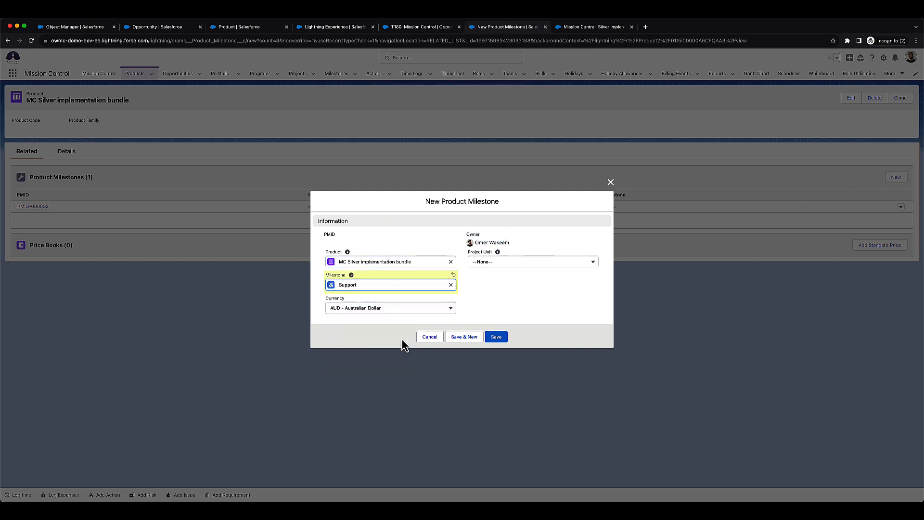
click(520, 263)
click(495, 318)
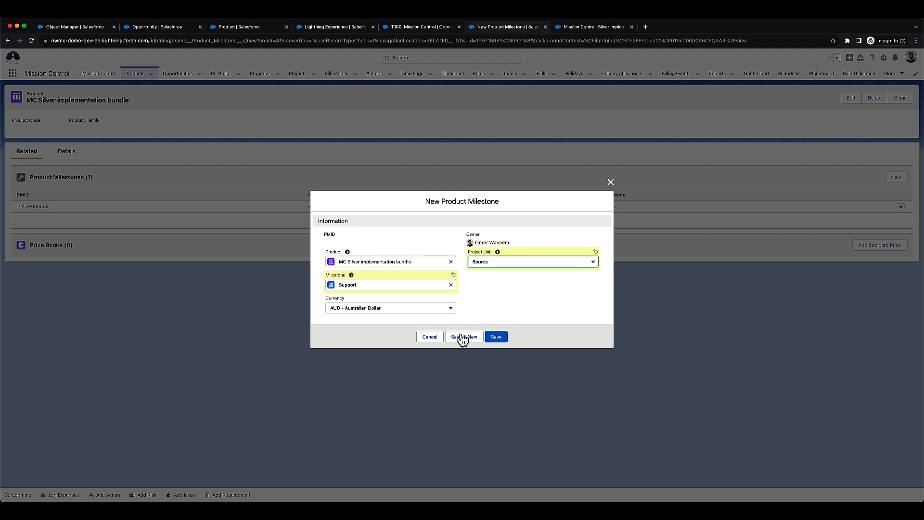
click(462, 336)
Add a third product milestone using the Training milestone of Mission Control: Silver implementation with Project Unit Source.
click(436, 284)
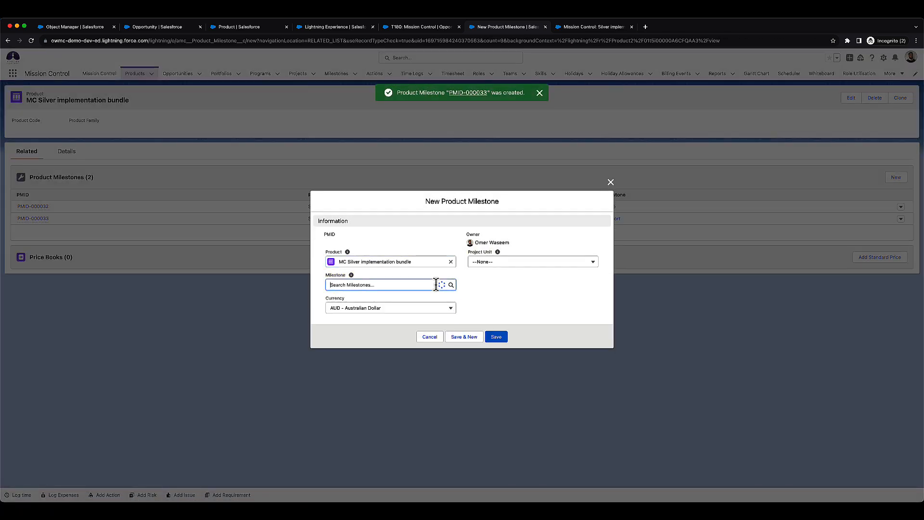
text(Training)
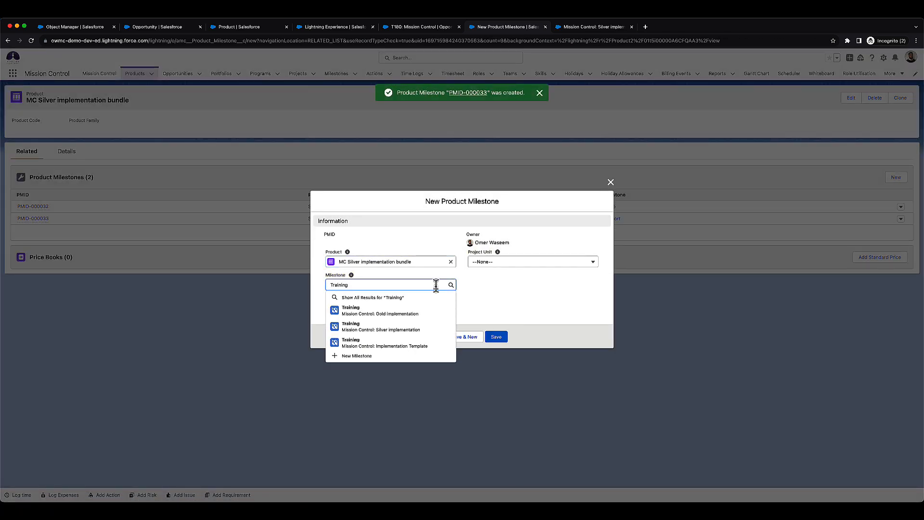
click(426, 330)
click(504, 270)
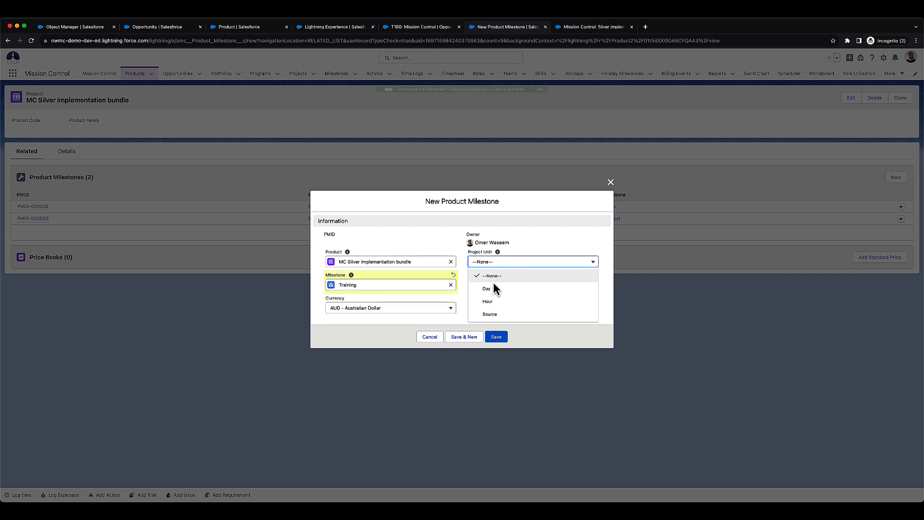
click(492, 314)
click(497, 338)
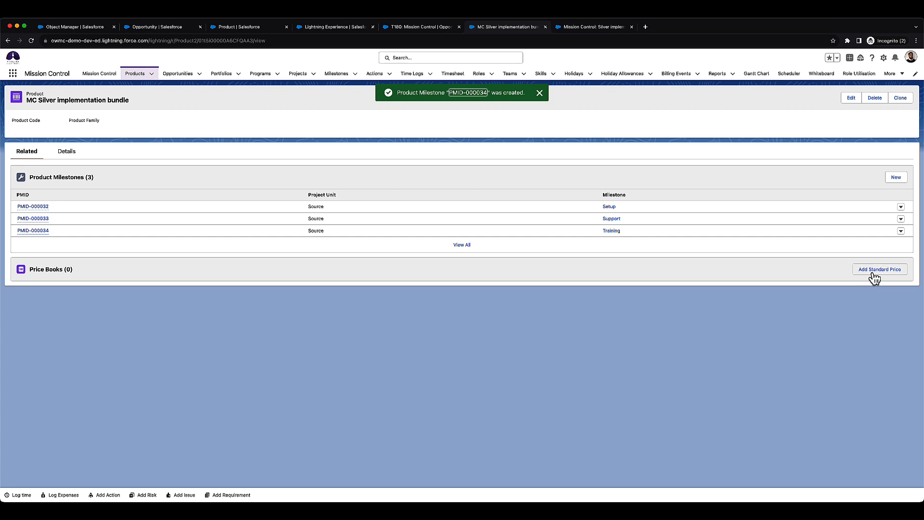
Add a standard price of 5,995 AUD to the MC Silver implementation bundle.
click(872, 273)
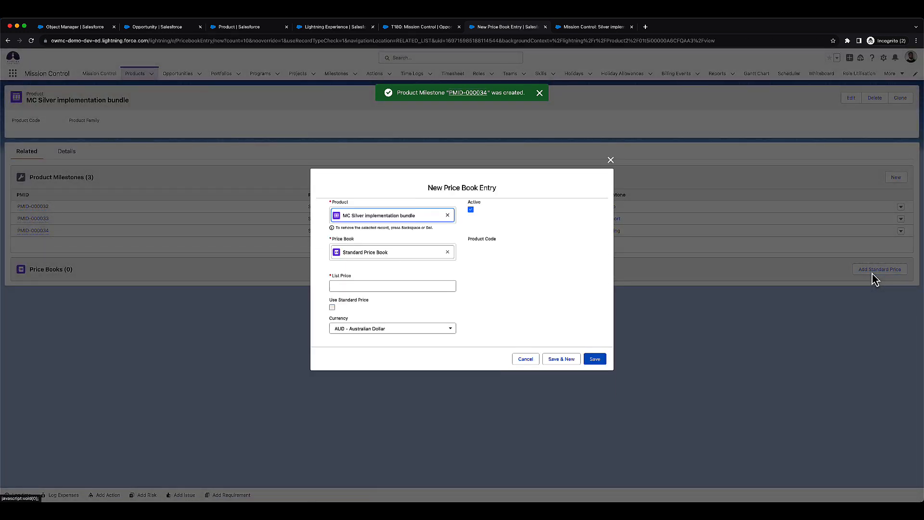
click(448, 285)
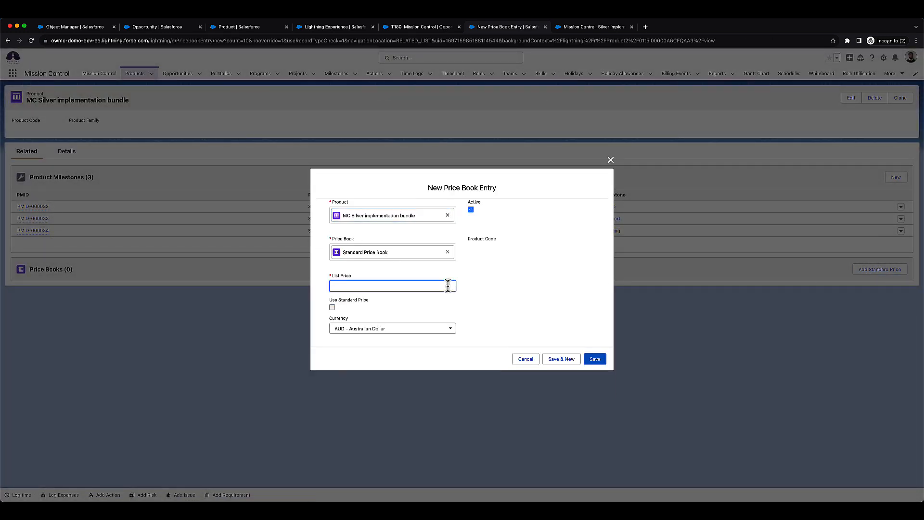
text(599)
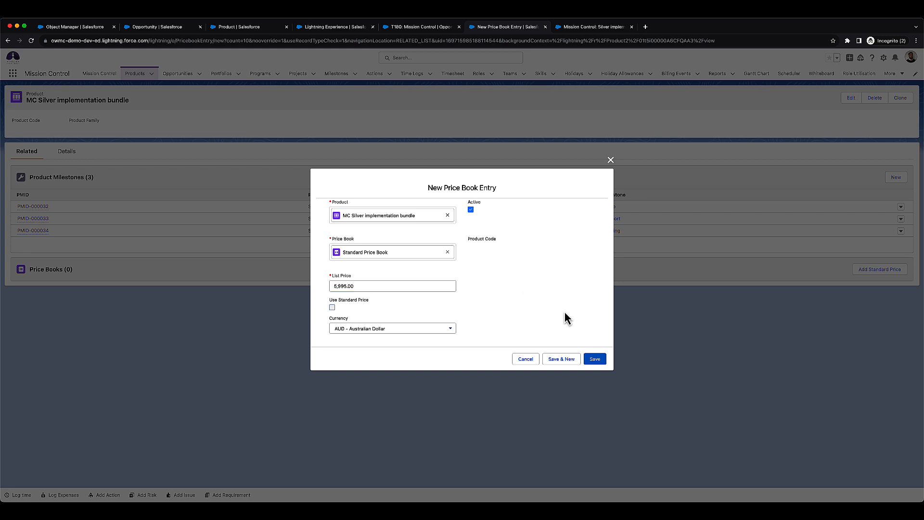
click(594, 359)
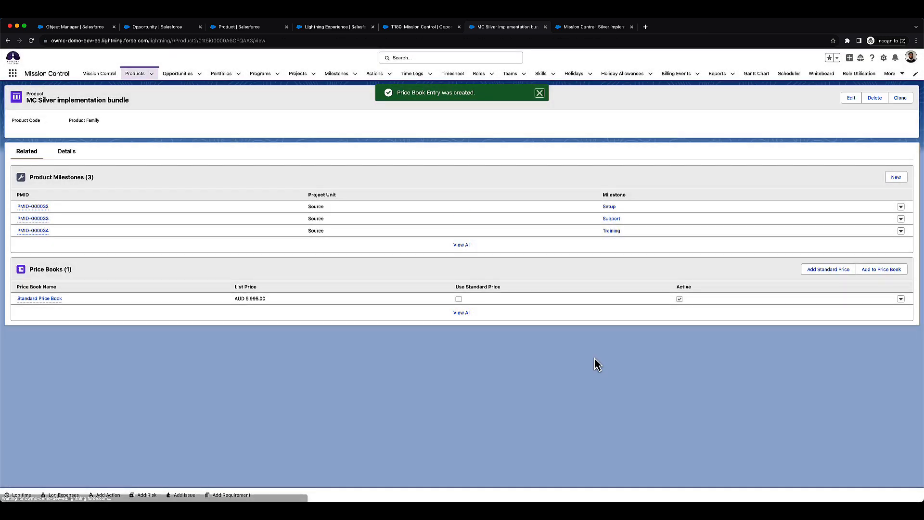
Add the MC Silver implementation bundle to the Standard price book in AUD, keeping the 5,995.00 list price.
click(897, 273)
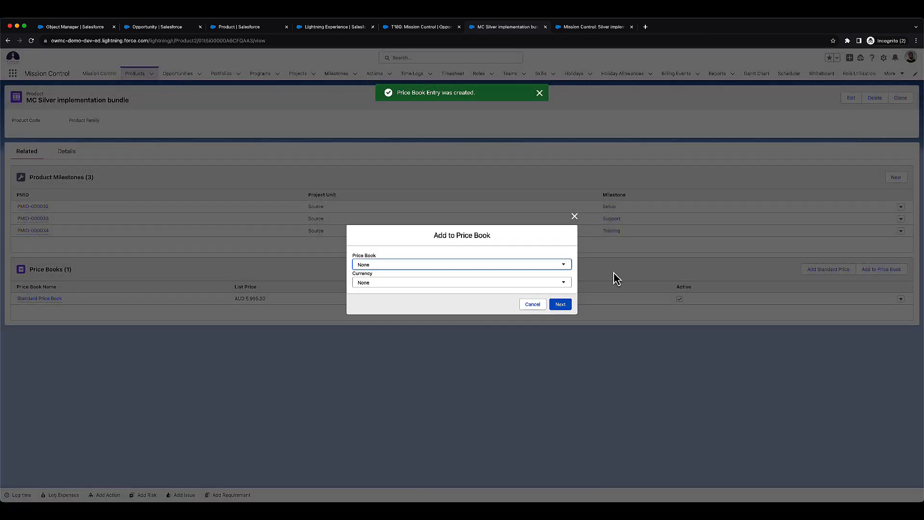
click(549, 266)
click(524, 274)
click(509, 282)
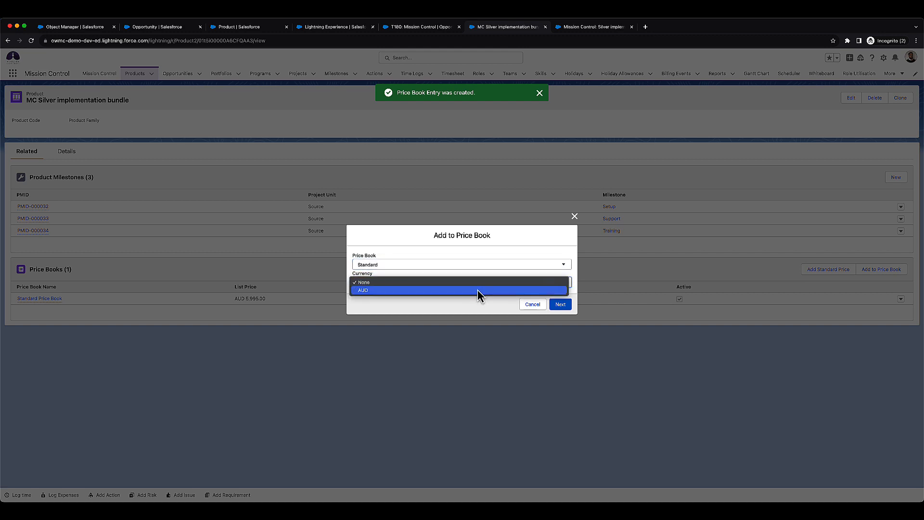
click(477, 290)
click(558, 305)
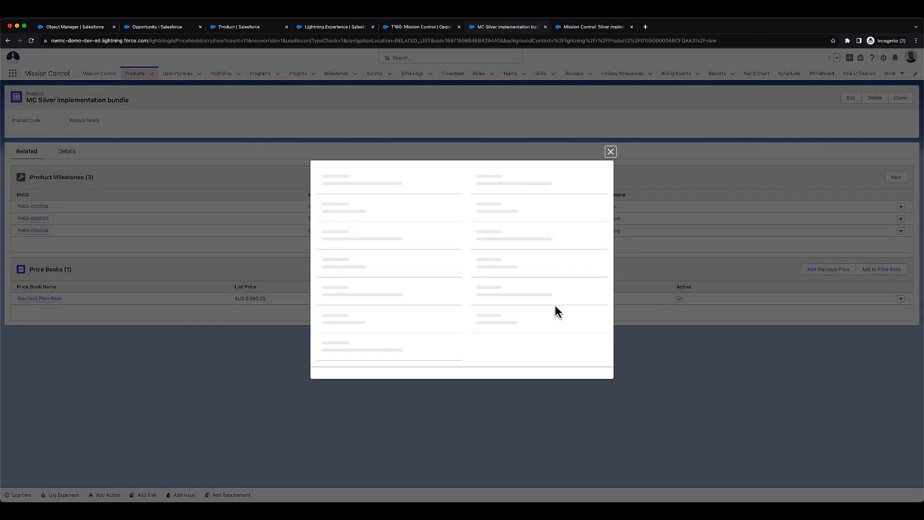
click(595, 361)
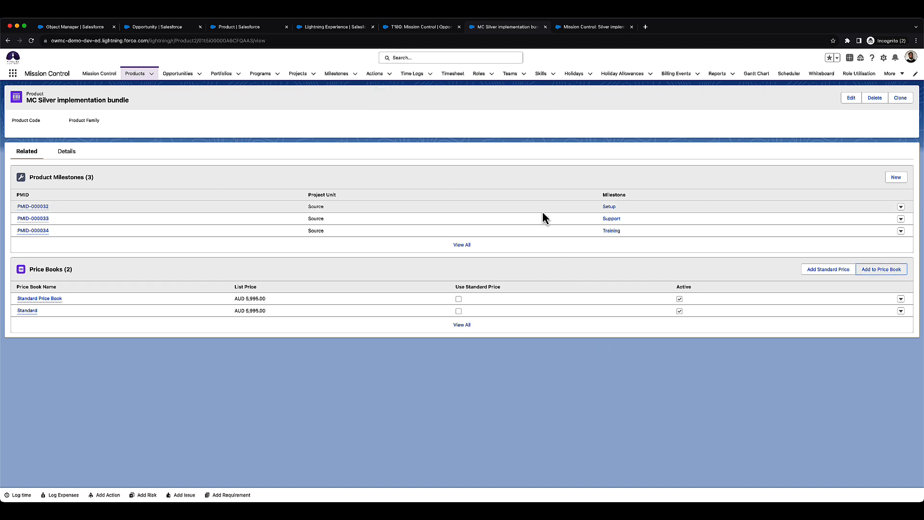
Add the MC Silver implementation bundle to the T180: Mission Control opportunity with a quantity of 1.
click(440, 28)
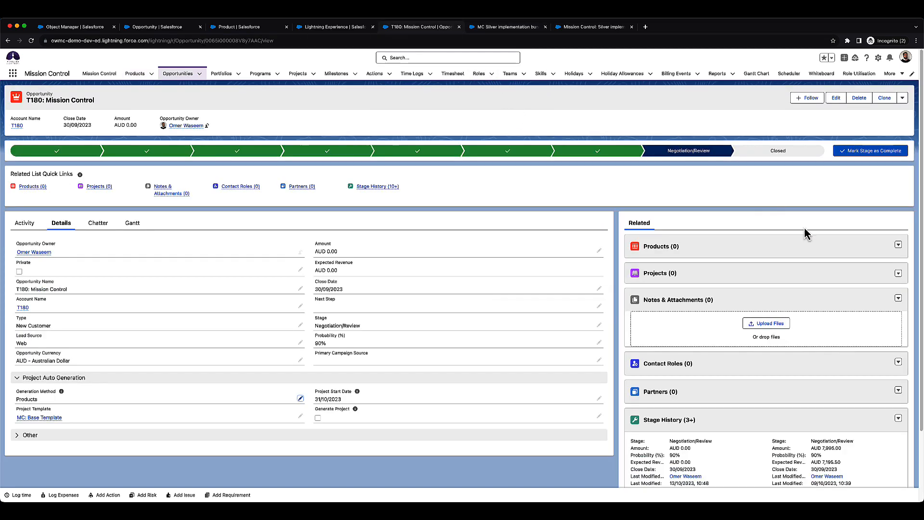
click(898, 246)
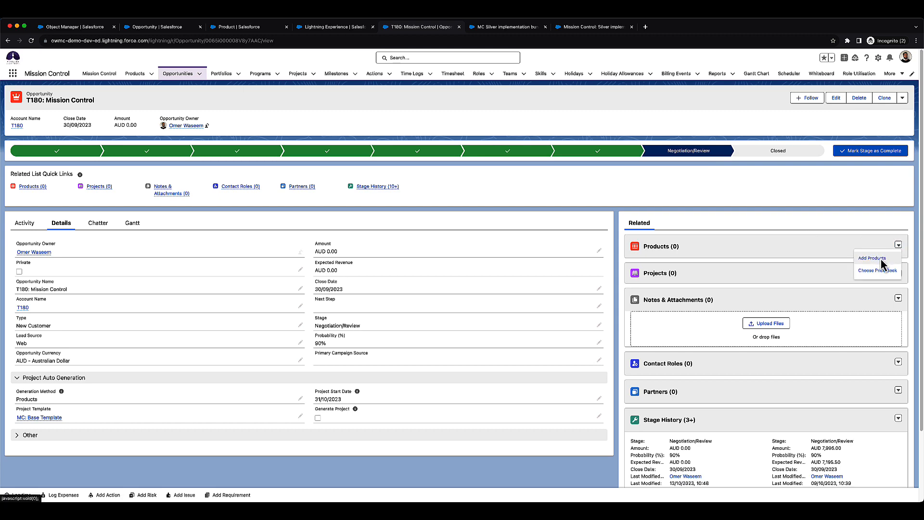
click(883, 260)
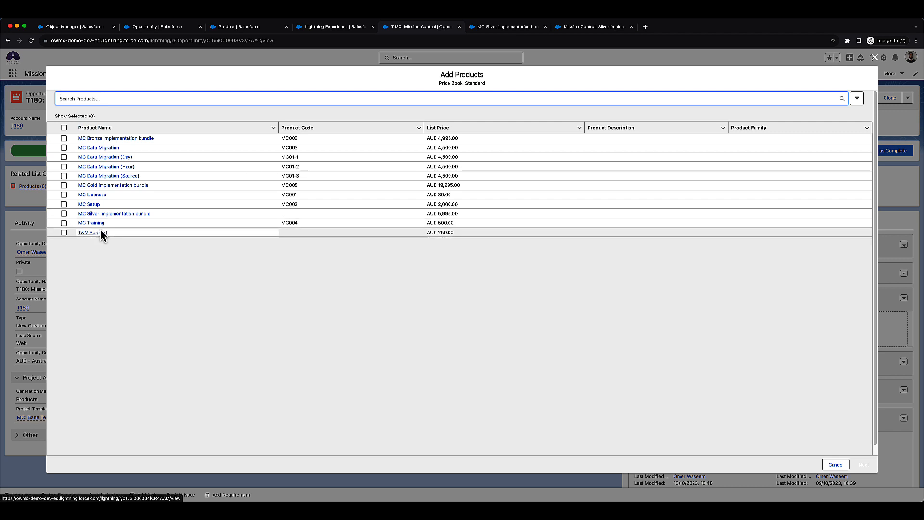
click(65, 215)
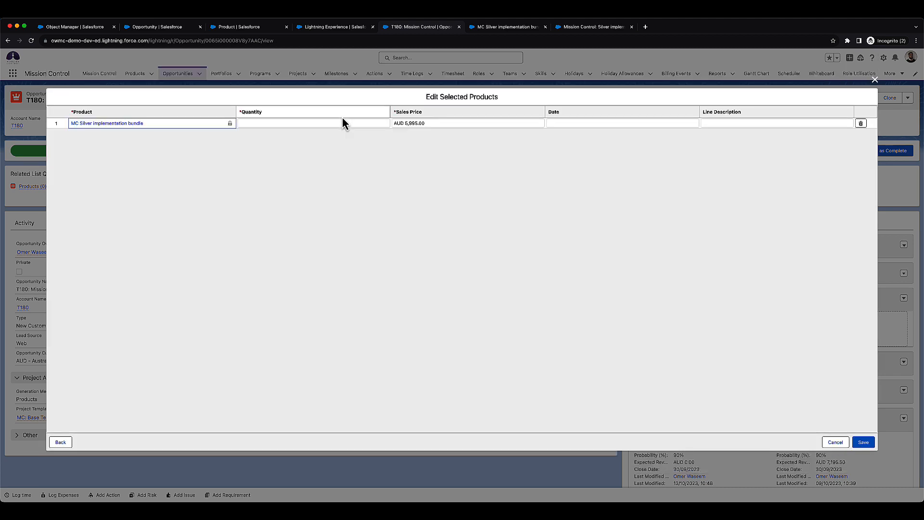
click(342, 122)
text(1)
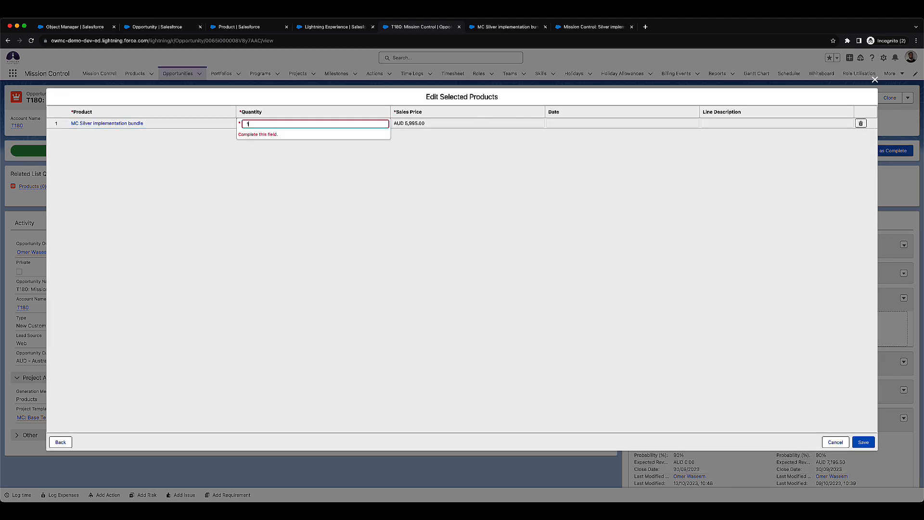
click(481, 204)
click(857, 441)
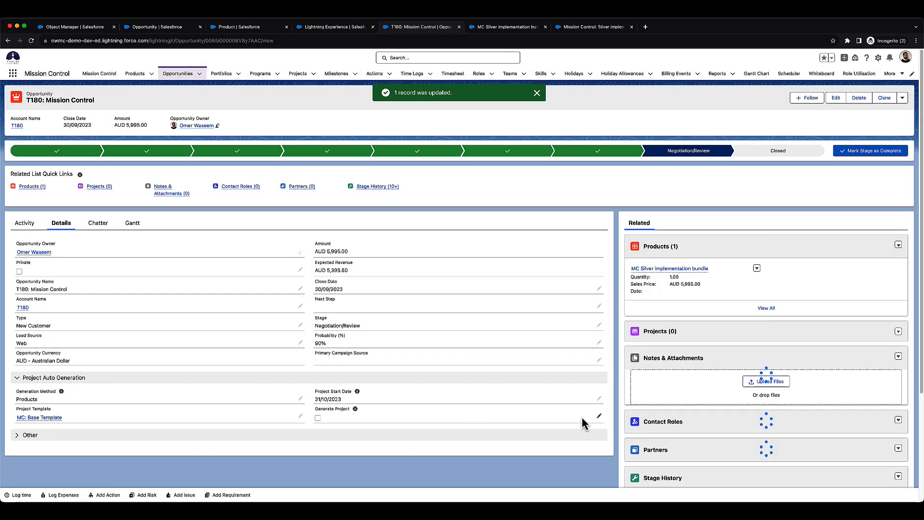
Enable Generate Project on the T180 opportunity, save it, and open its related Projects list.
click(599, 416)
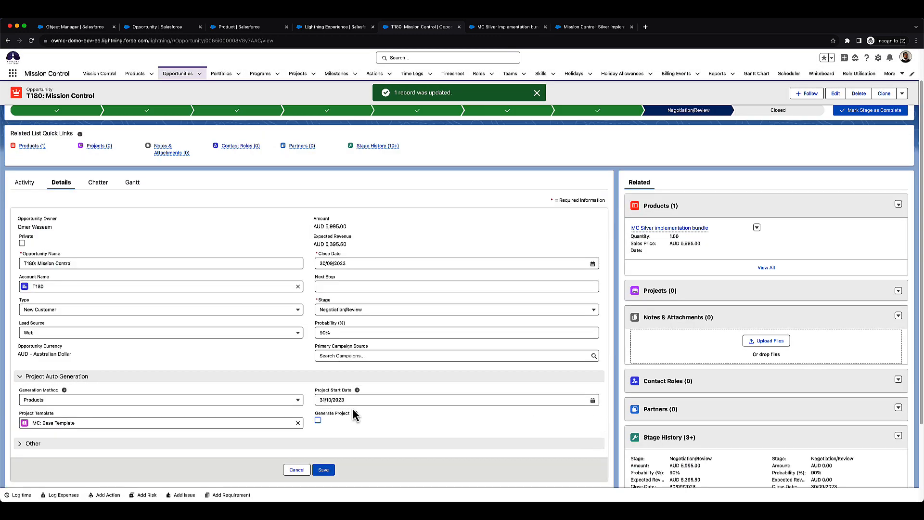
click(318, 420)
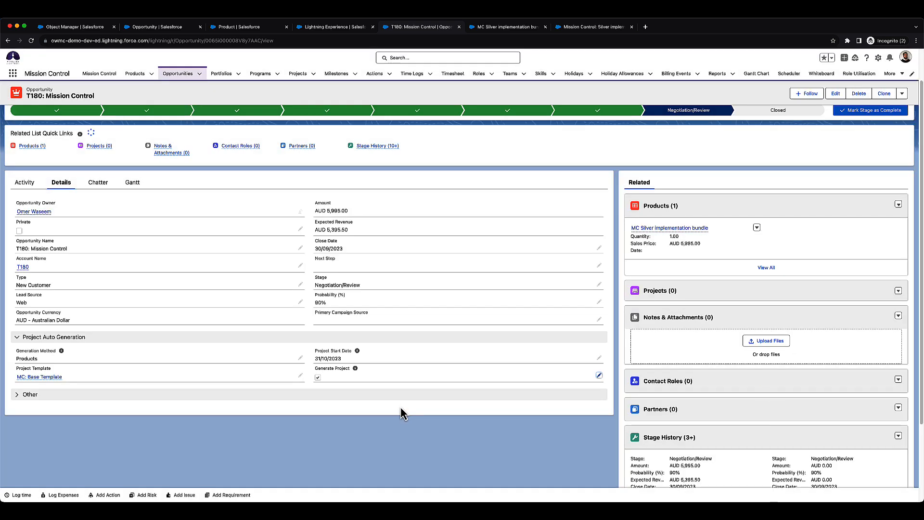
click(657, 291)
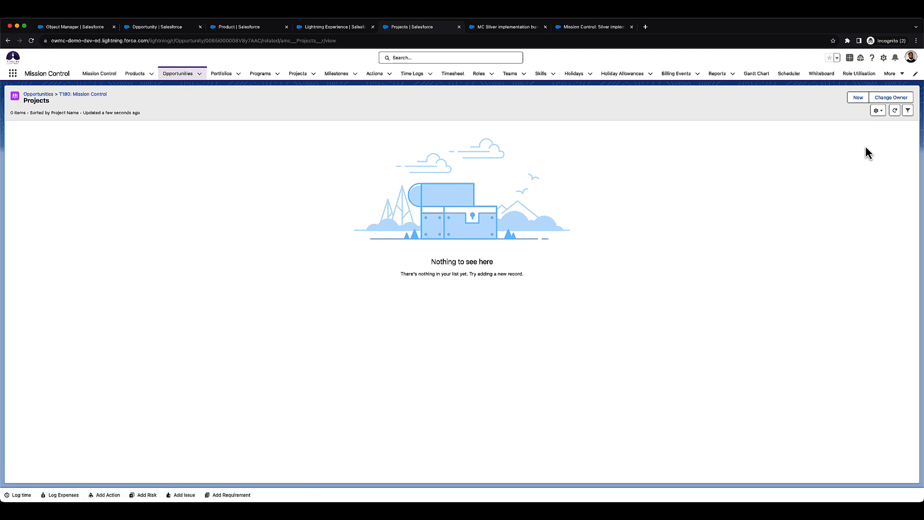
Refresh the related Projects list, open the generated T180: Mission Control project, and review its fully expanded work breakdown structure.
click(896, 112)
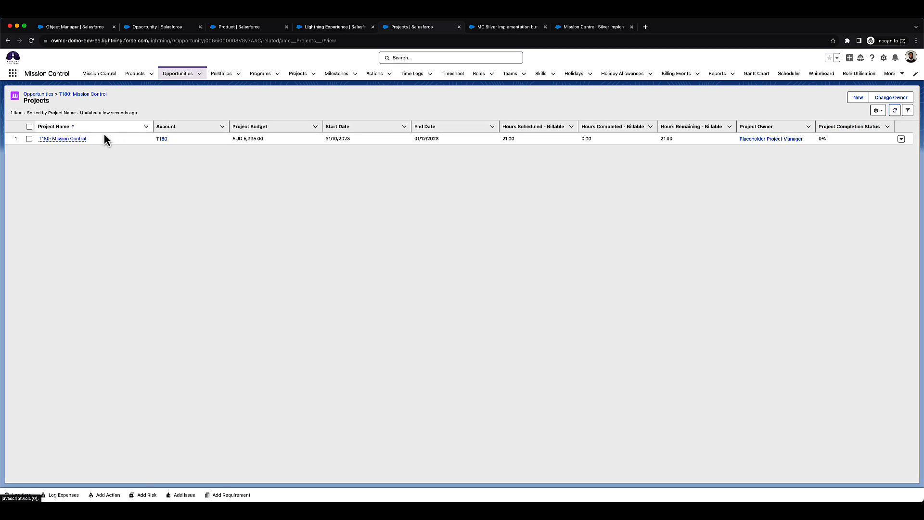
click(63, 139)
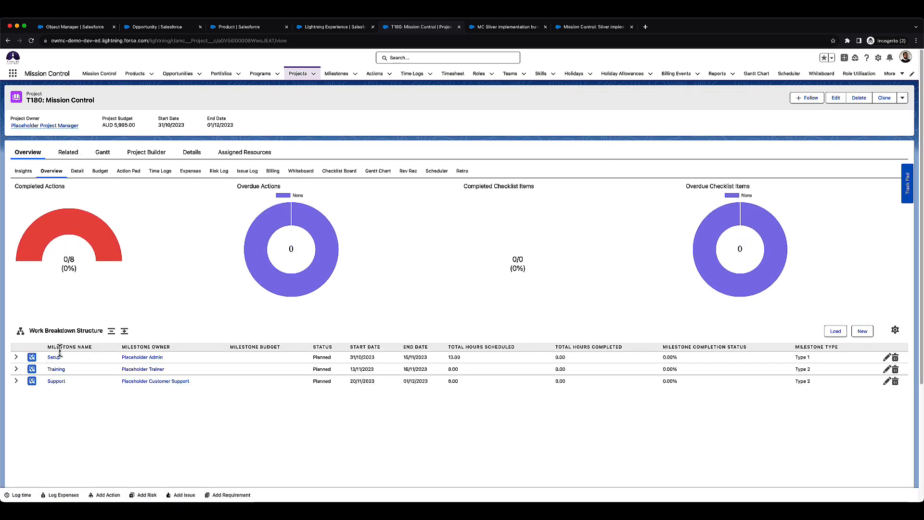
click(125, 331)
scroll(91, 395, down, 2)
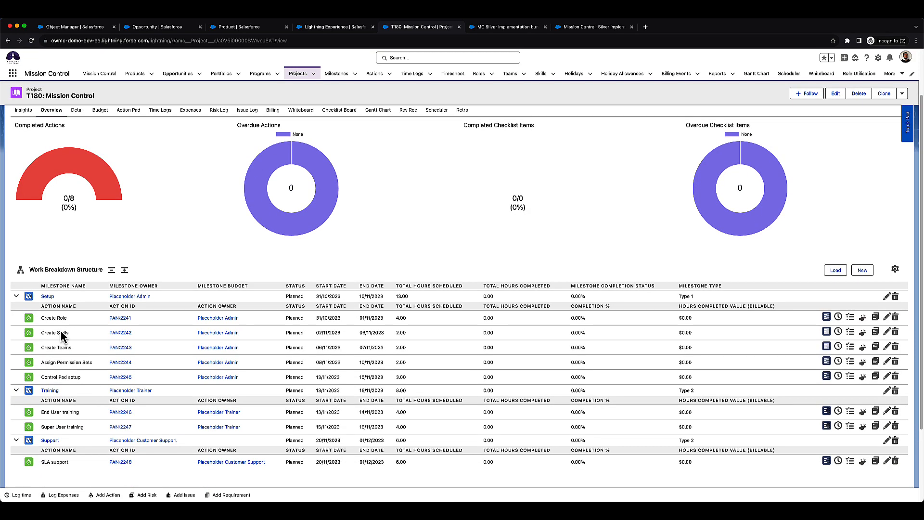
scroll(76, 386, up, 3)
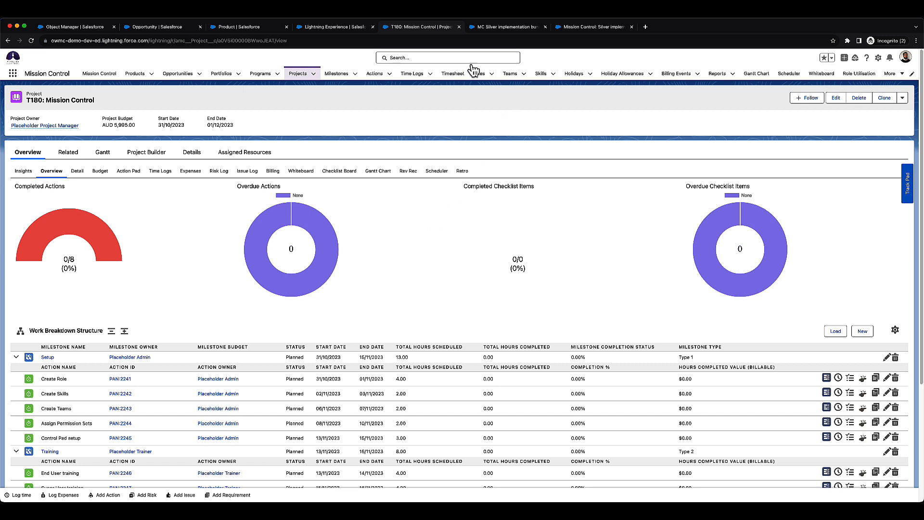
Open the Auto-Generation Field Mapping from the Control Pad of the Mission Control Console.
click(343, 29)
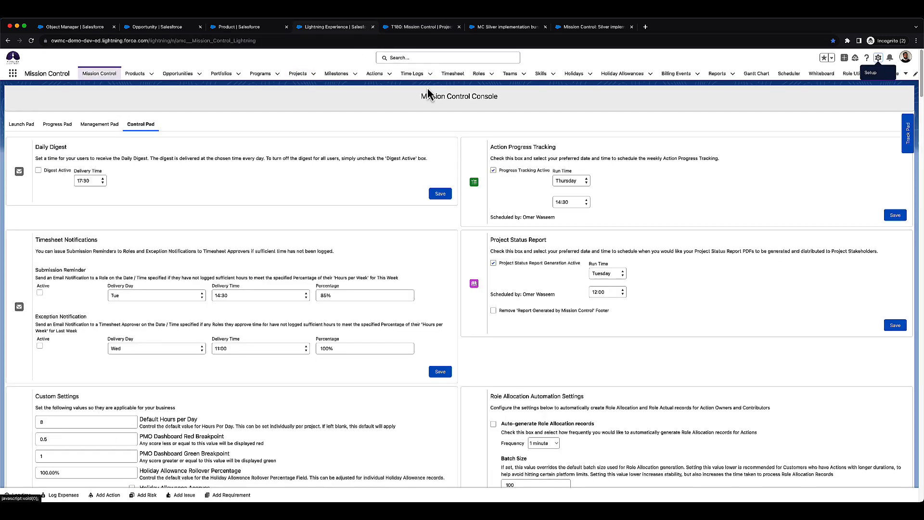
click(99, 78)
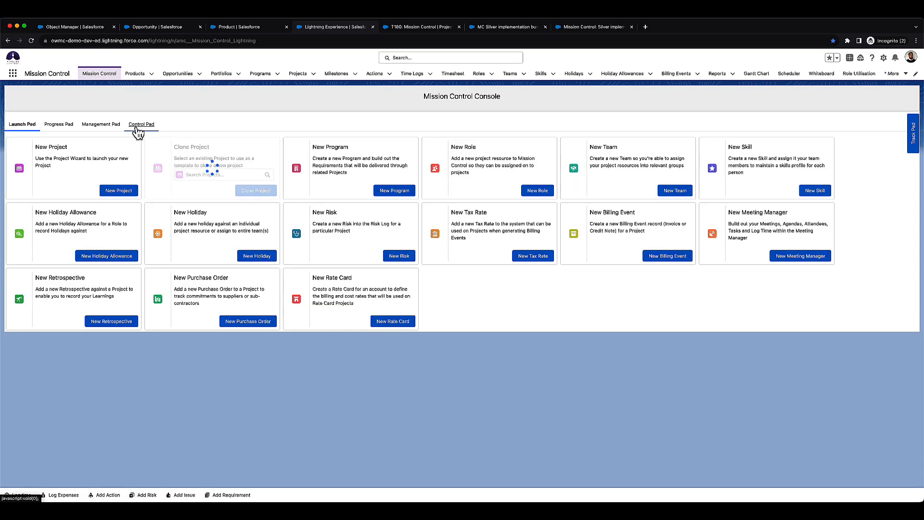
click(140, 124)
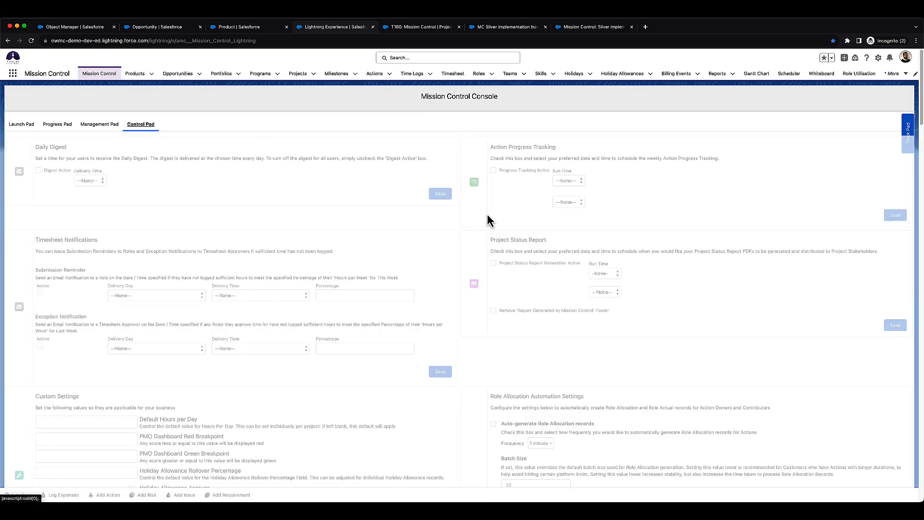
scroll(487, 214, down, 1)
scroll(490, 219, down, 15)
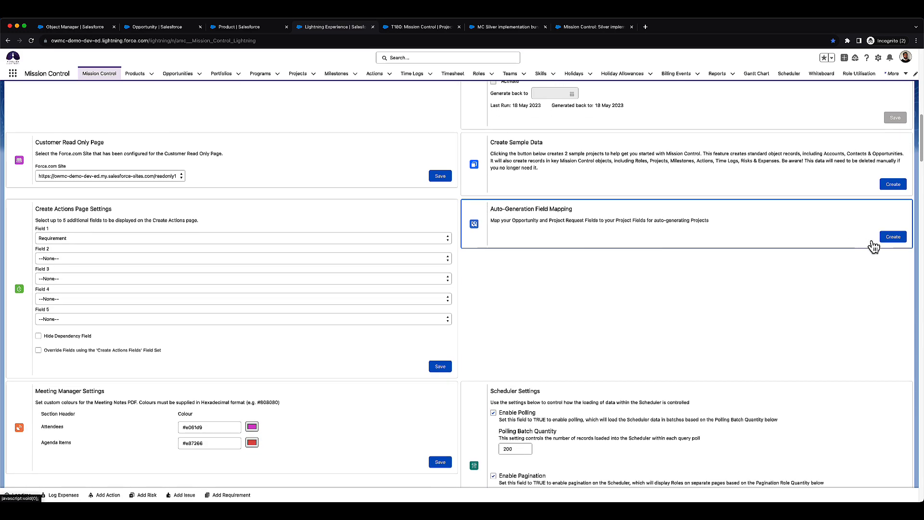
click(891, 238)
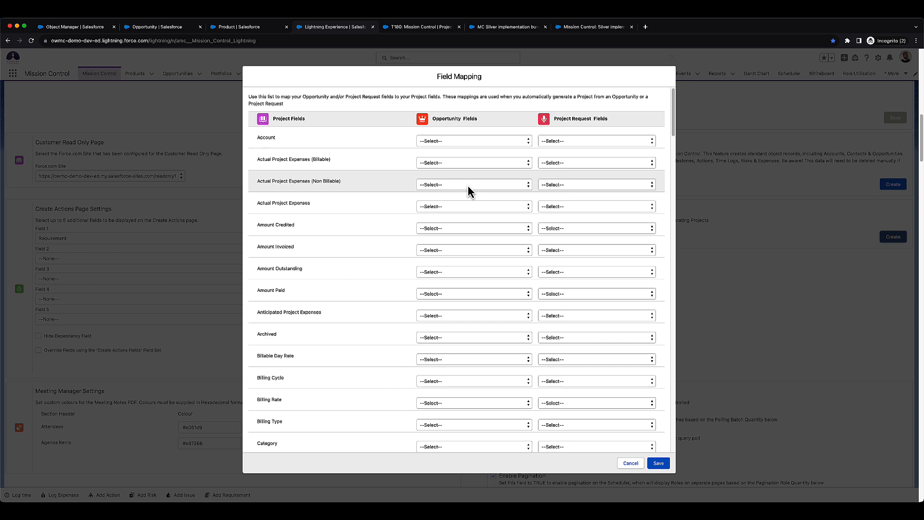
Try mapping the Project Description field to the Opportunity Description field, and close the field mapping without saving.
scroll(468, 187, down, 5)
scroll(468, 188, down, 5)
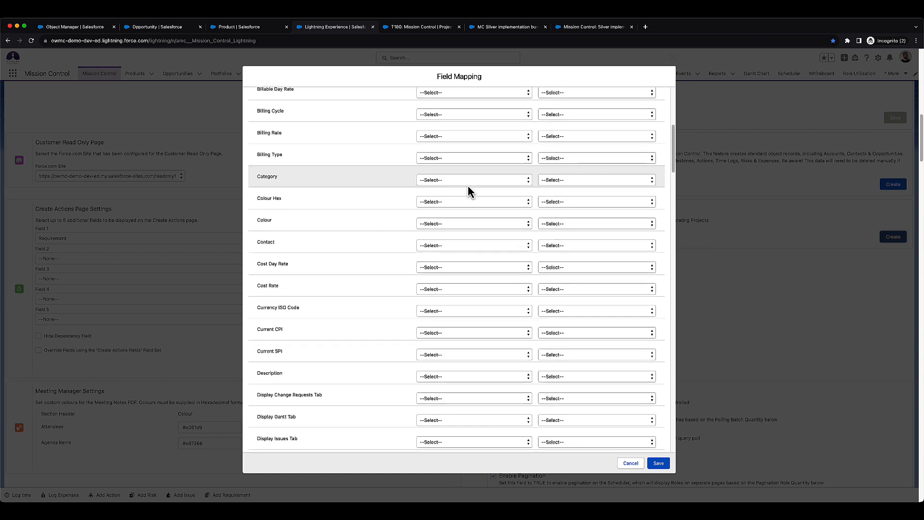
click(444, 236)
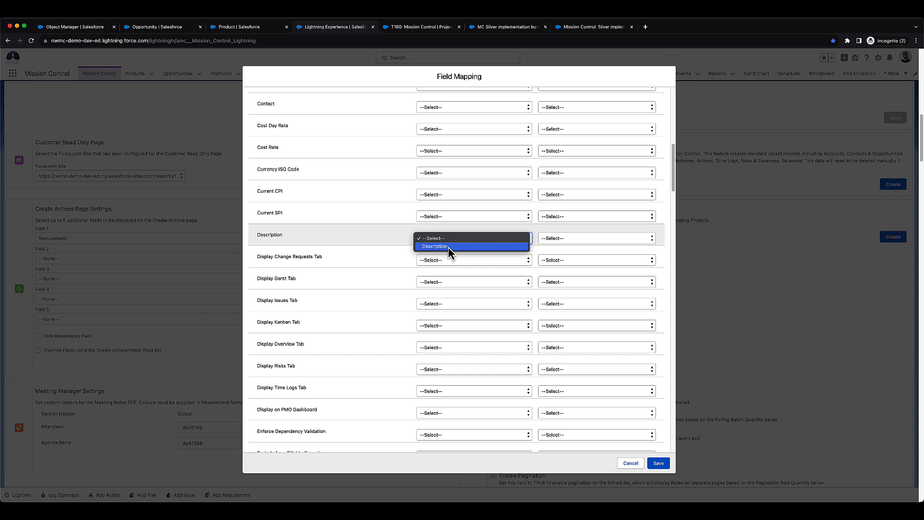
click(448, 246)
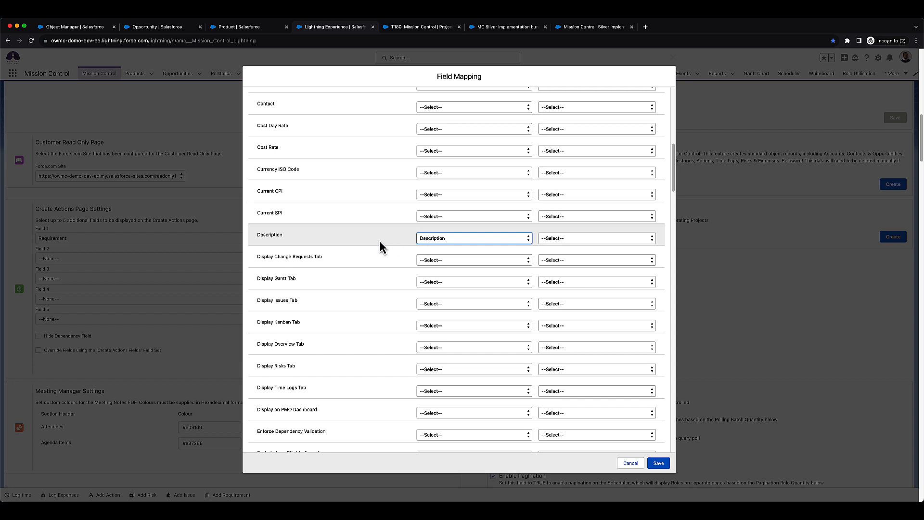
click(433, 240)
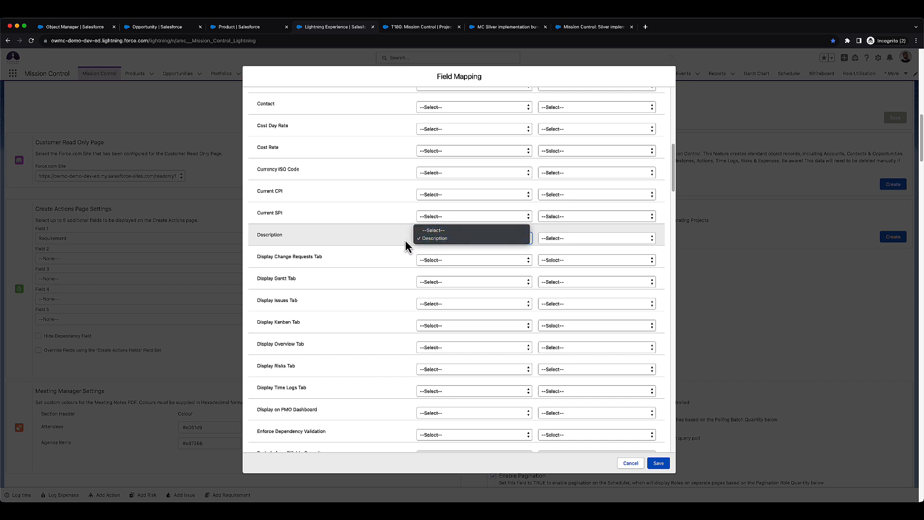
click(332, 239)
click(455, 240)
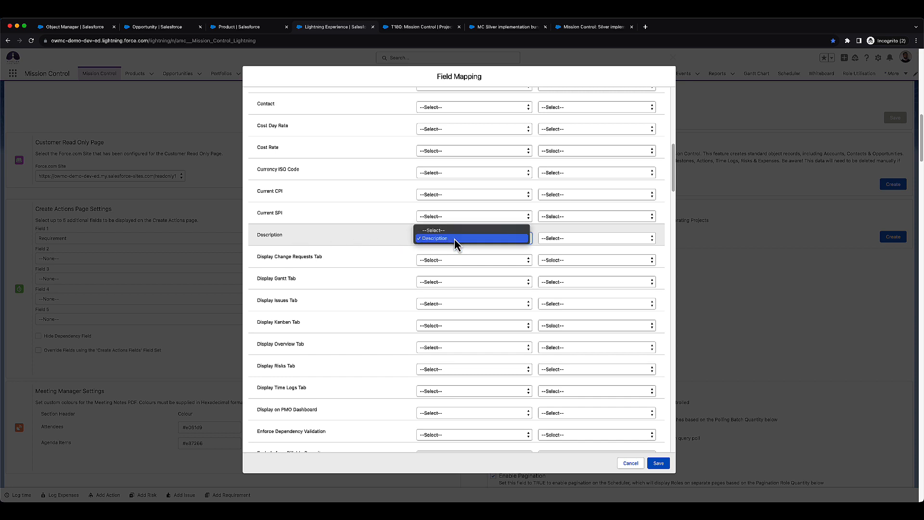
click(356, 254)
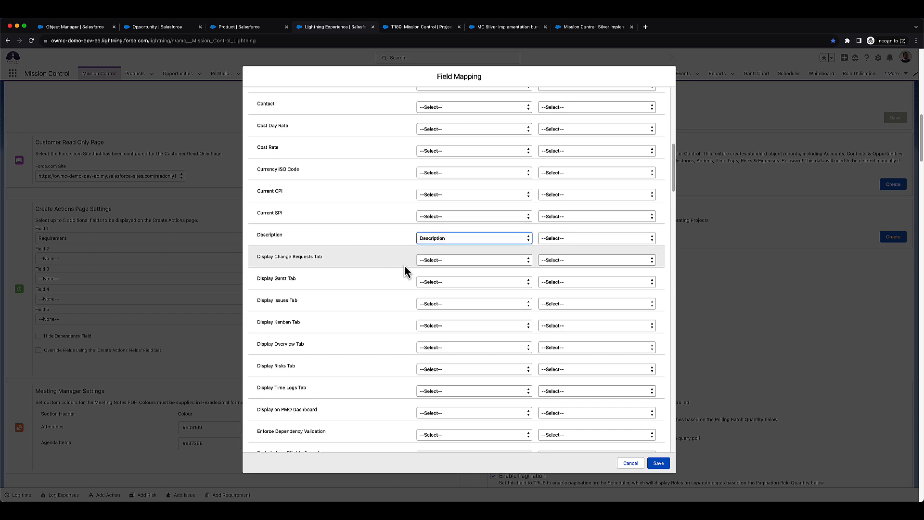
scroll(403, 270, up, 10)
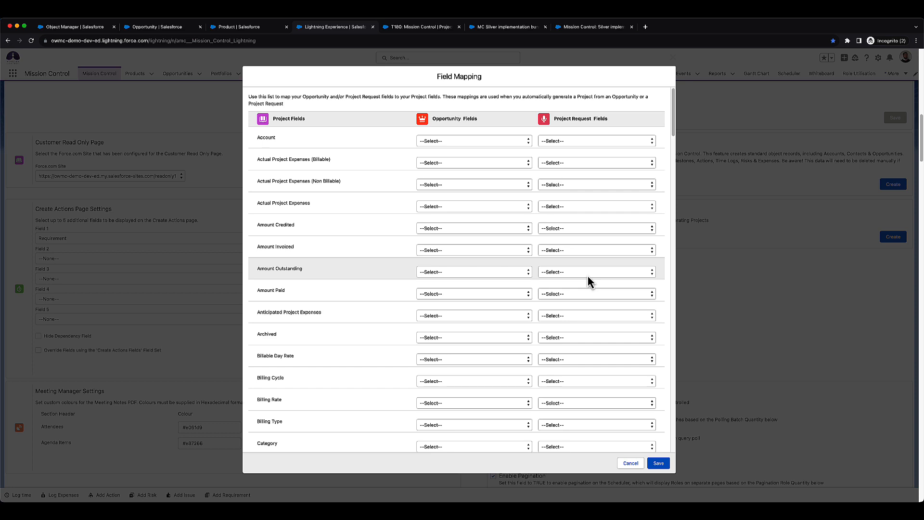
click(631, 463)
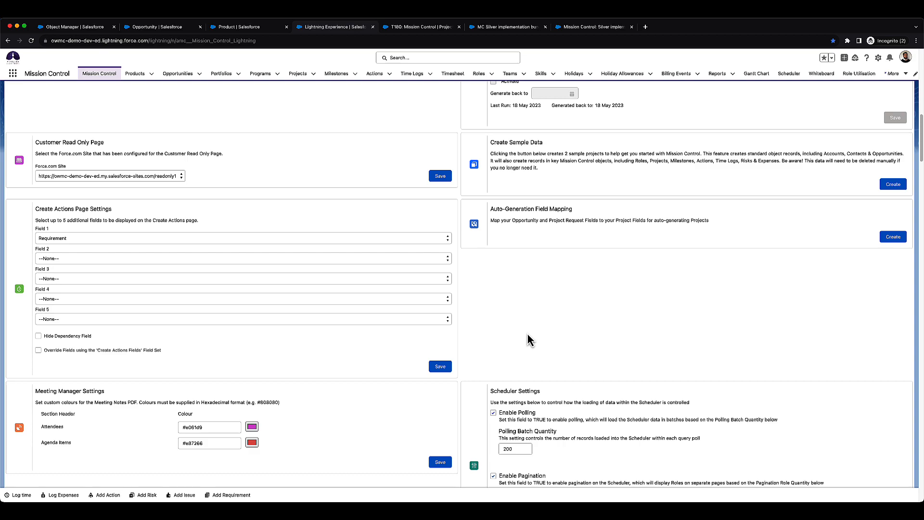
Find the Transfer Cloned Records to Running User setting under the Control Pad's Project Automation Settings.
scroll(528, 336, down, 10)
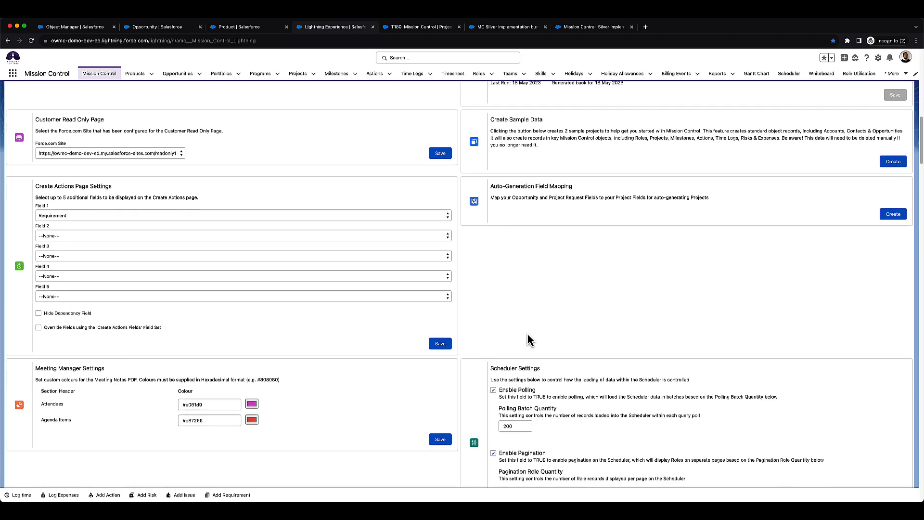
scroll(530, 339, down, 10)
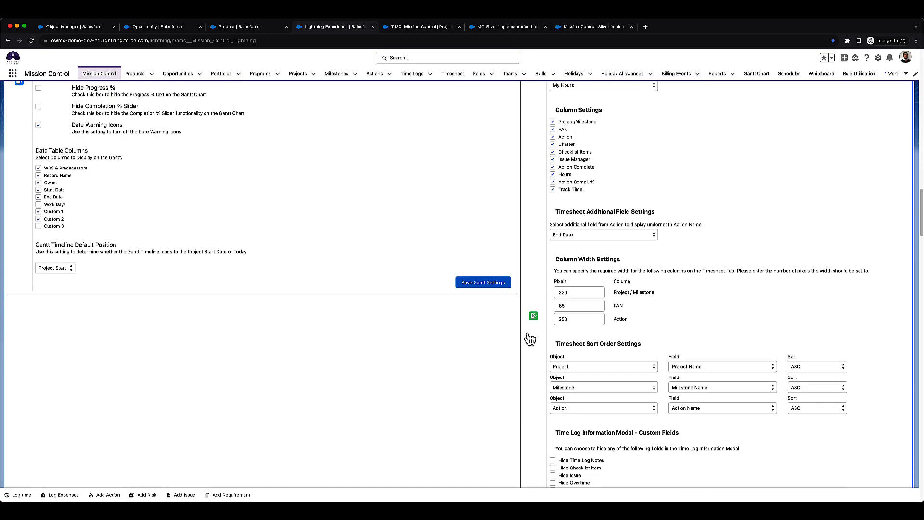
scroll(529, 339, down, 10)
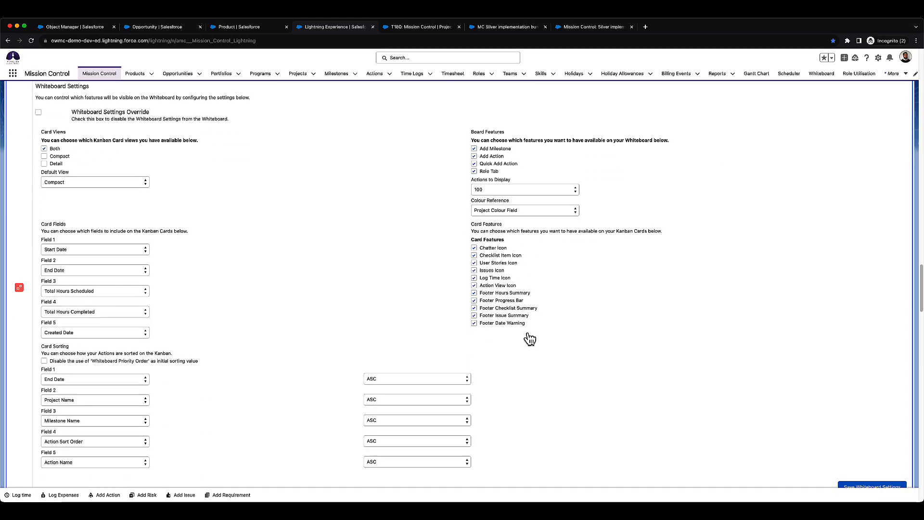
scroll(530, 339, down, 10)
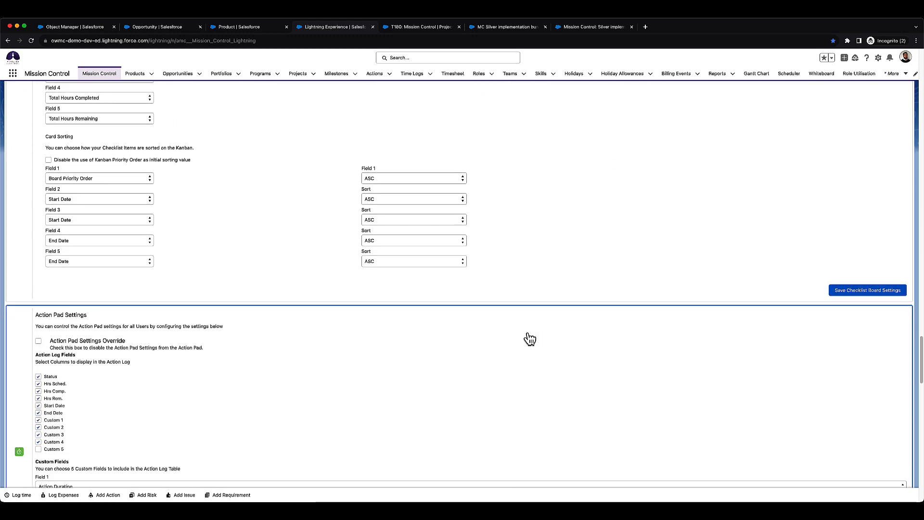
scroll(530, 339, up, 3)
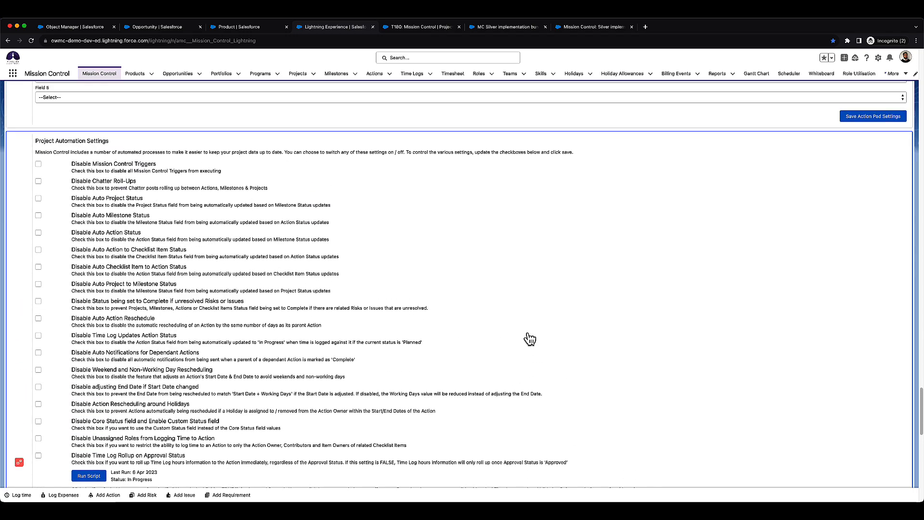
scroll(461, 258, down, 8)
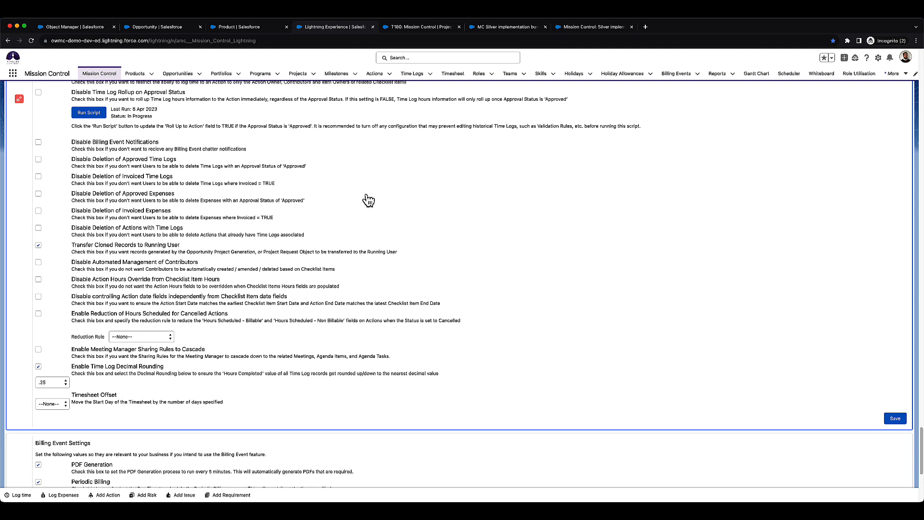
Check the Project Owner and record Owner of the Mission Control: Silver implementation template against the Transfer Cloned Records to Running User setting.
click(483, 28)
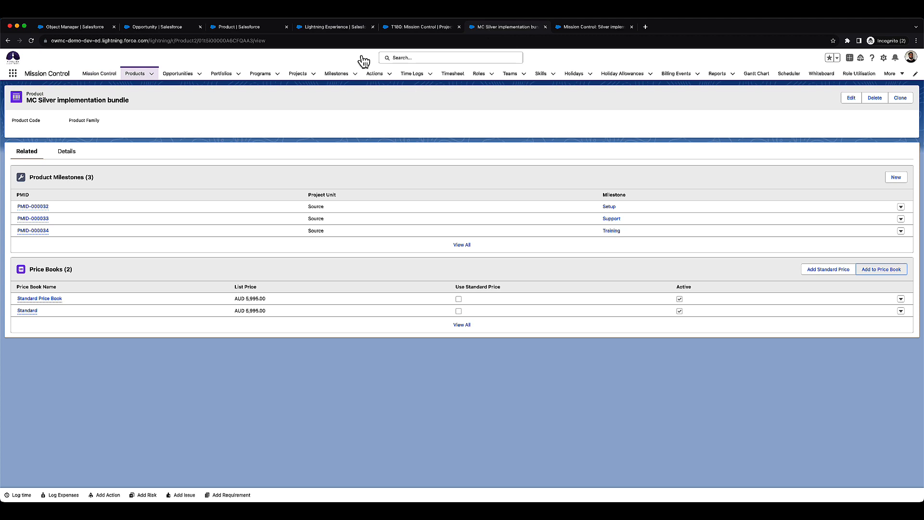
click(573, 28)
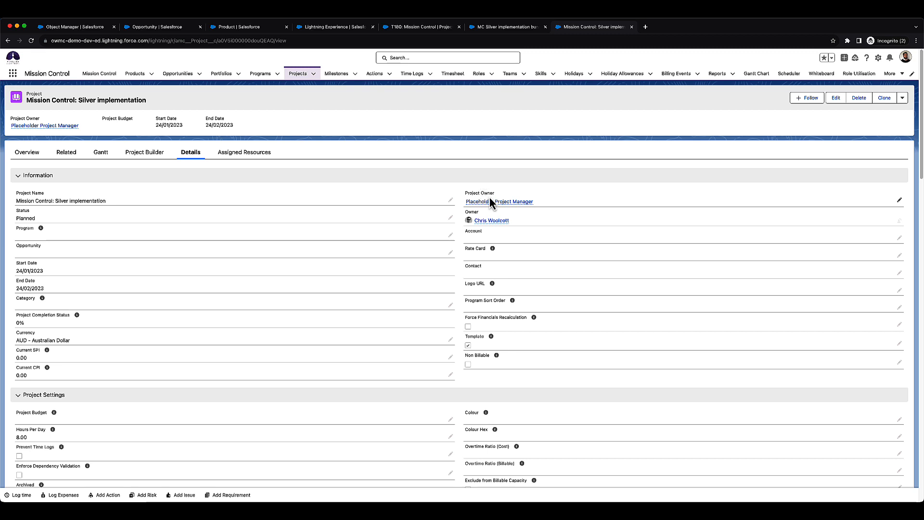
mouse_move(498, 204)
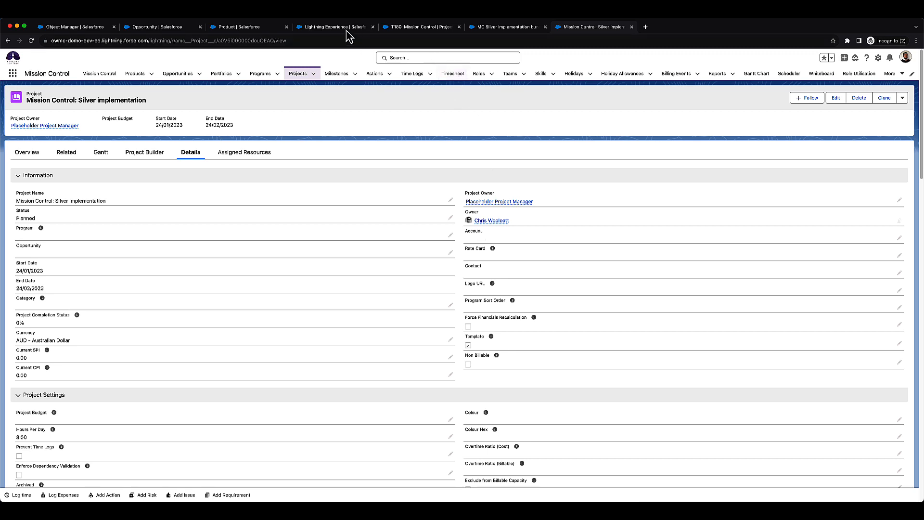
click(327, 27)
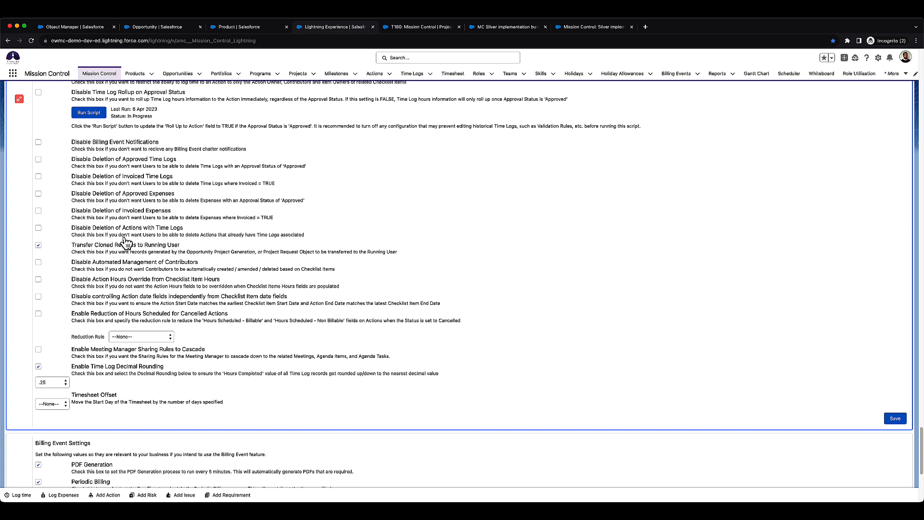
click(589, 28)
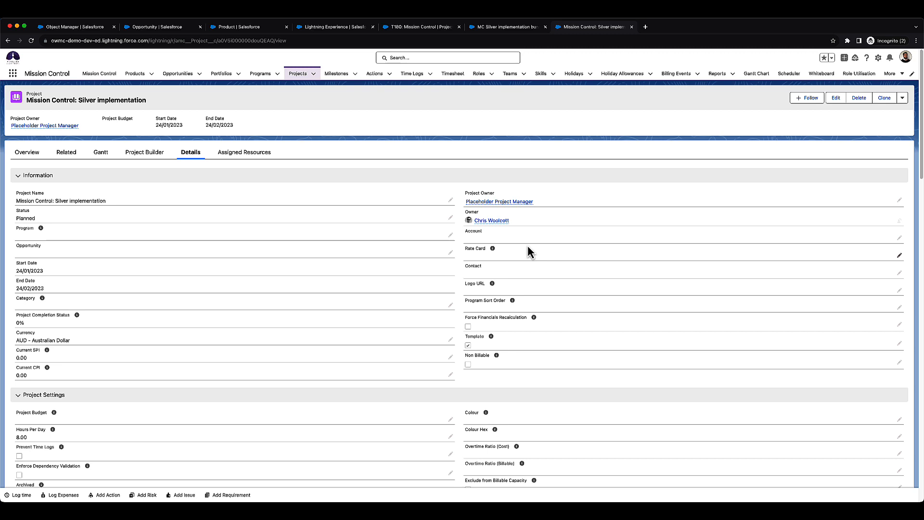
mouse_move(482, 224)
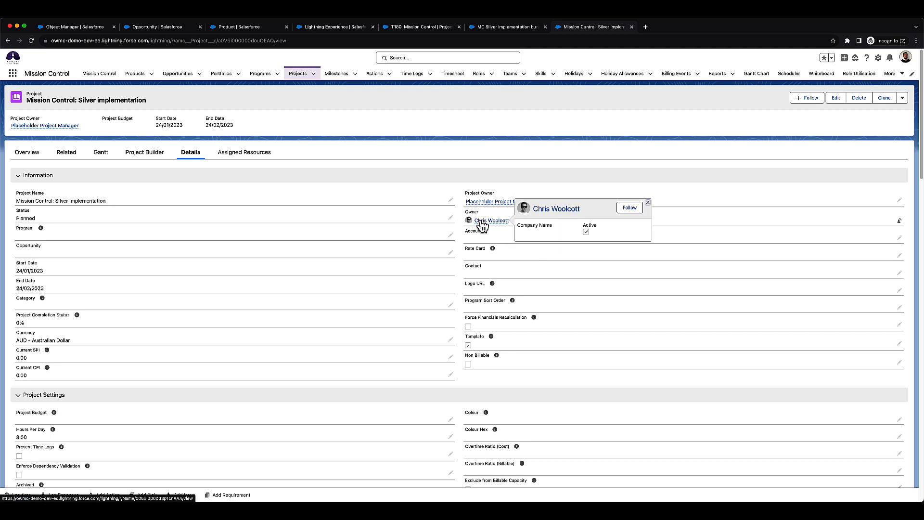